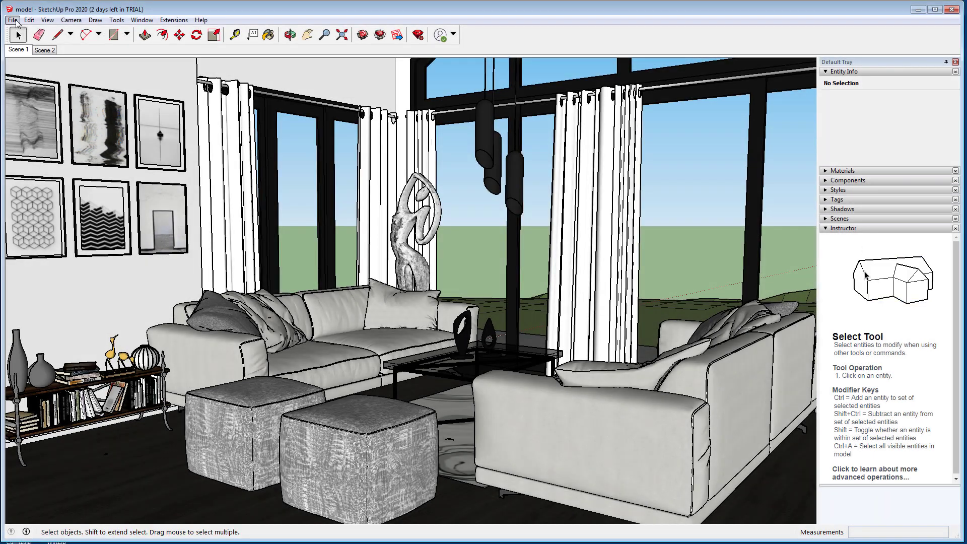
Save the SketchUp living-room model with File > Save
{"action": "left_click", "coordinate": [13, 20]}
{"action": "left_click", "coordinate": [33, 74]}
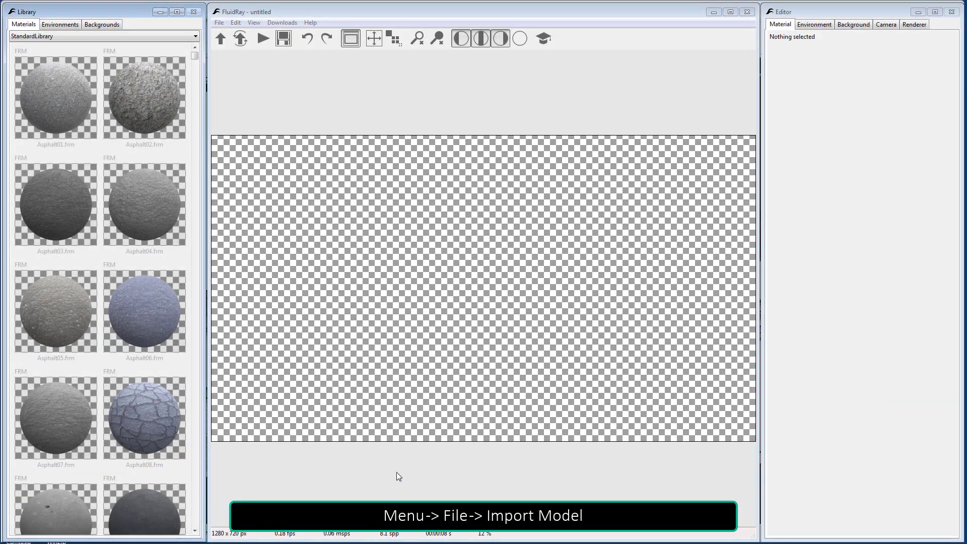
Import the SketchUp file 'model' from the Interior folder into the scene
{"action": "left_click", "coordinate": [220, 40]}
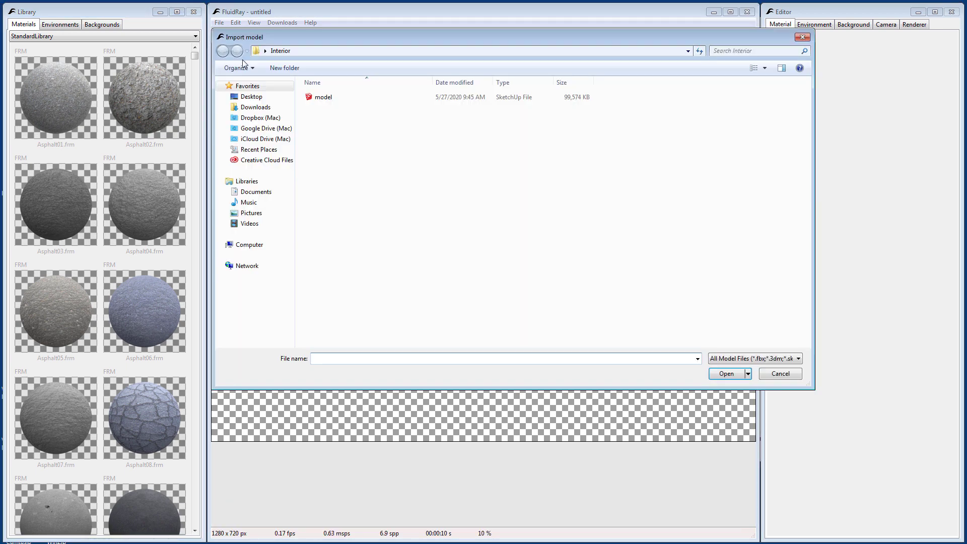
{"action": "left_click", "coordinate": [308, 97]}
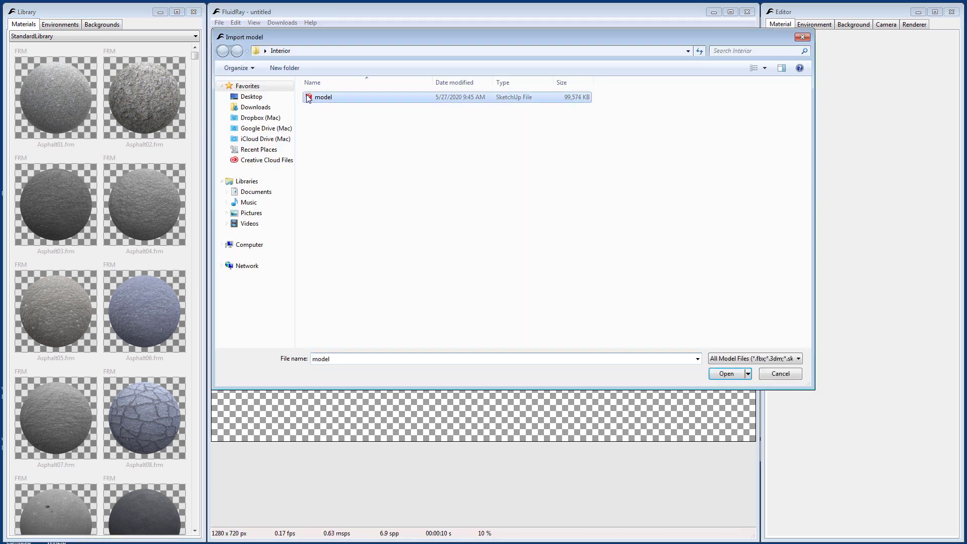
{"action": "left_click", "coordinate": [725, 373]}
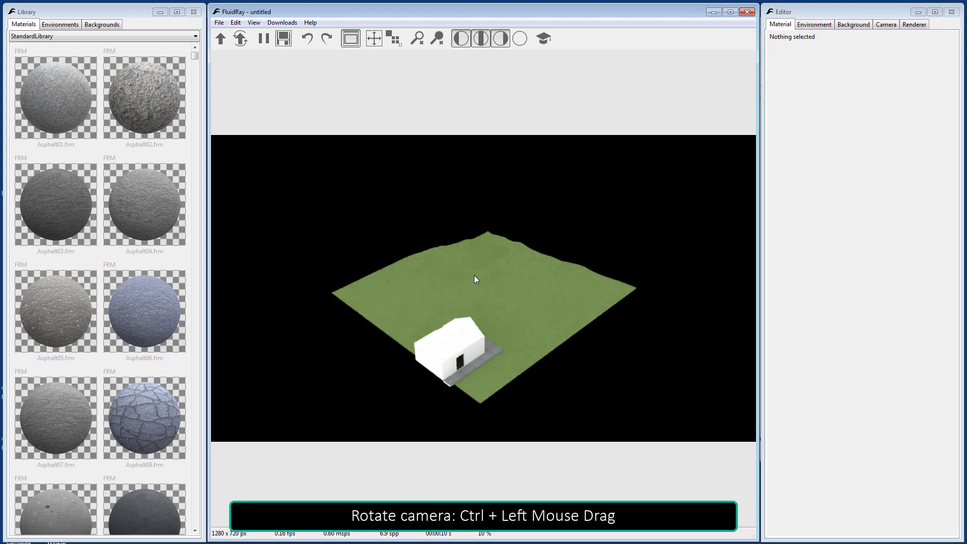
Orbit, pan and zoom around the house, then zoom extents to frame the terrain
{"action": "left_click_drag", "start_coordinate": [475, 293], "coordinate": [381, 270], "text": "ctrl"}
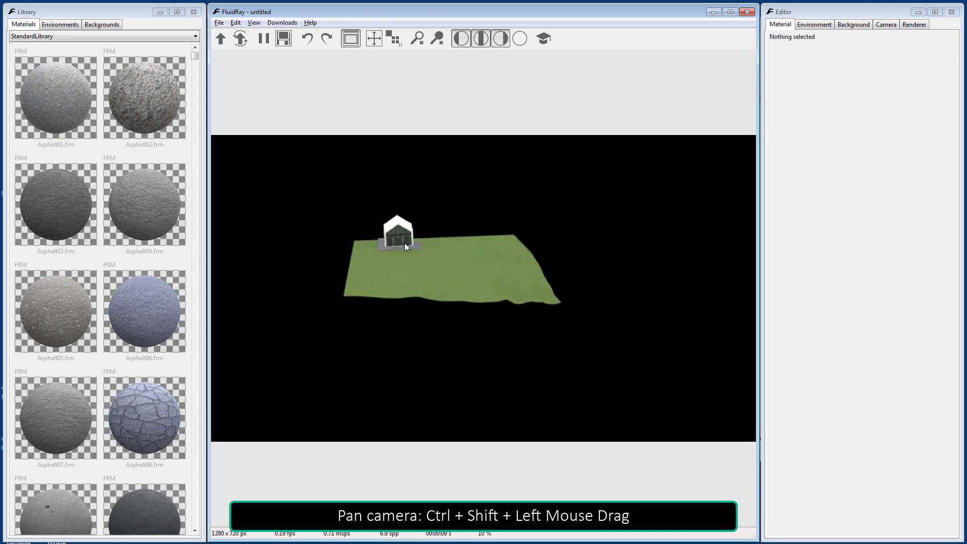
{"action": "left_click_drag", "start_coordinate": [422, 249], "coordinate": [325, 264], "text": "ctrl+shift"}
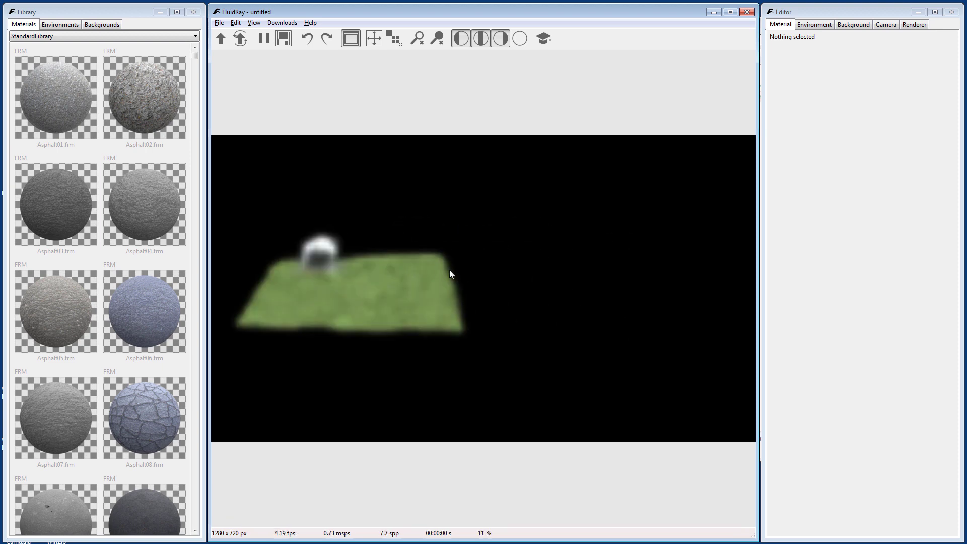
{"action": "mouse_move", "coordinate": [450, 271]}
{"action": "left_mouse_down", "text": "ctrl+shift"}
{"action": "mouse_move", "coordinate": [473, 273]}
{"action": "mouse_move", "coordinate": [461, 275]}
{"action": "left_mouse_up", "text": "ctrl+shift"}
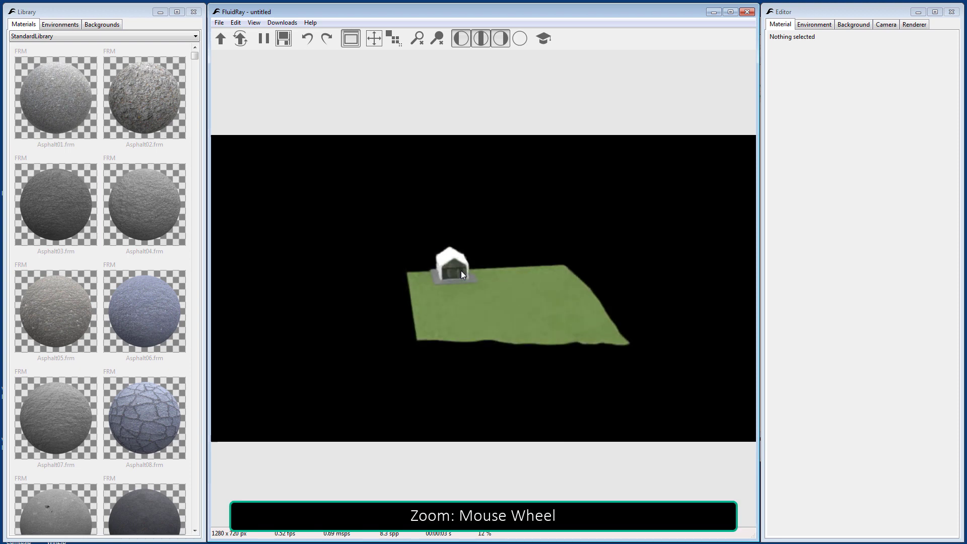
{"action": "scroll", "coordinate": [461, 273], "scroll_direction": "up", "scroll_amount": 6}
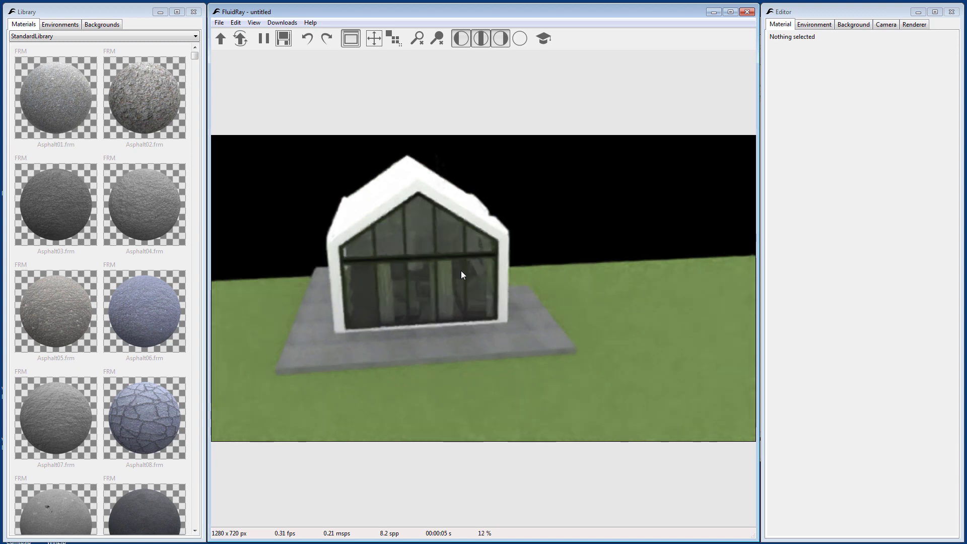
{"action": "key", "text": "ctrl+e"}
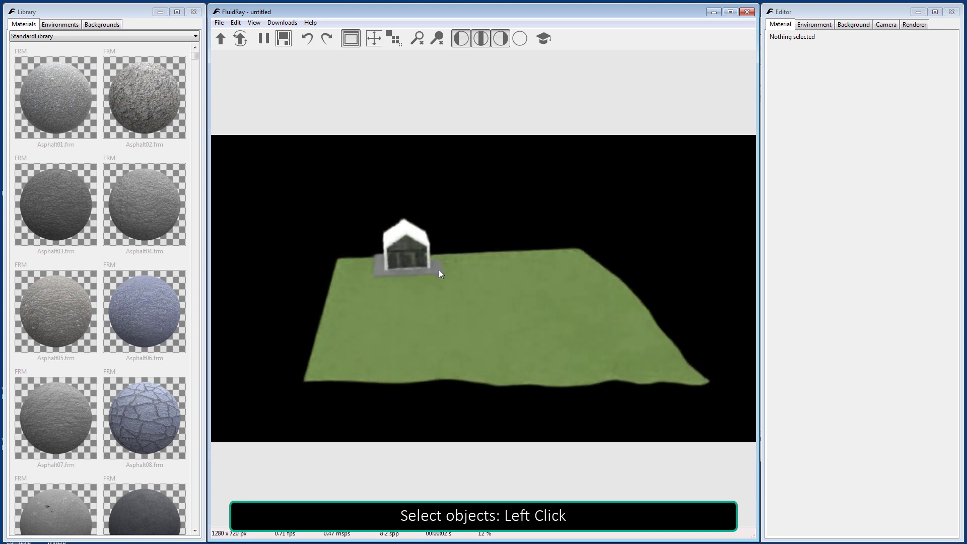
Zoom in on the house's base slab, then clear the selection
{"action": "left_click", "coordinate": [439, 270]}
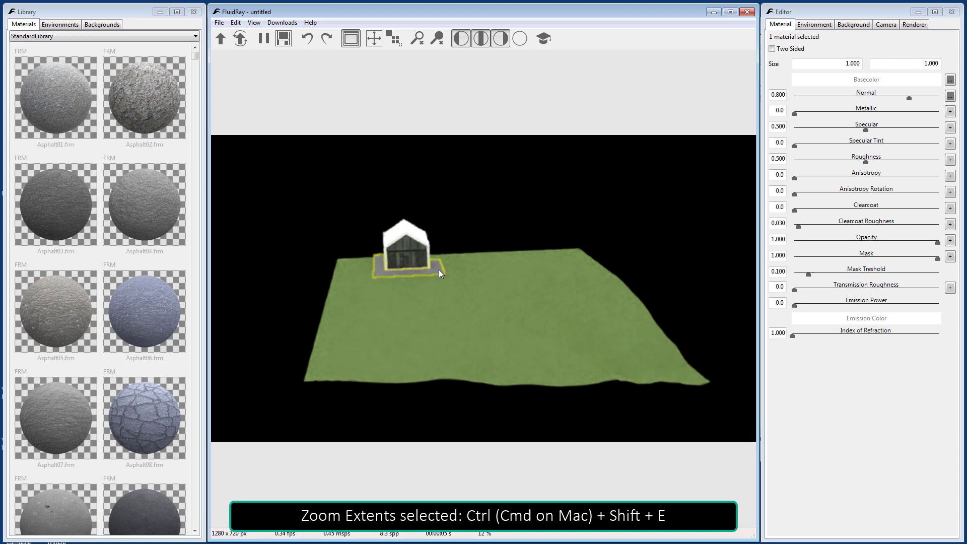
{"action": "key", "text": "ctrl+shift+e"}
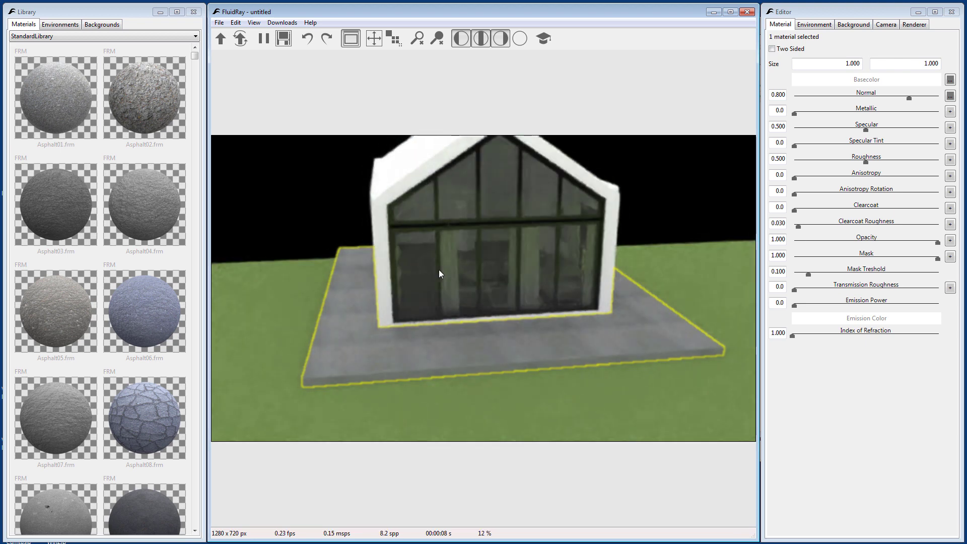
{"action": "left_click", "coordinate": [679, 206]}
Render through the Imported Camera chosen in the Camera settings
{"action": "left_click", "coordinate": [885, 25]}
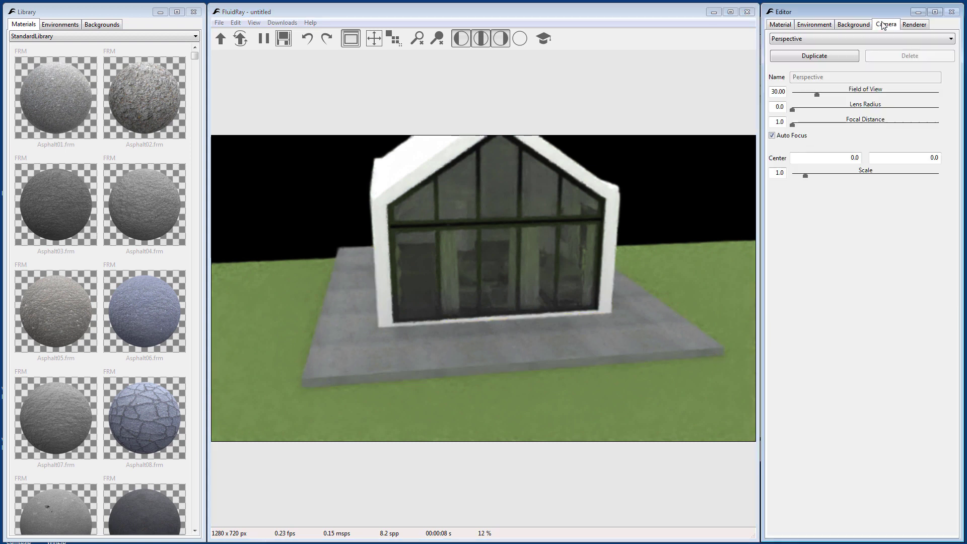
{"action": "left_click", "coordinate": [858, 38]}
{"action": "left_click", "coordinate": [843, 54]}
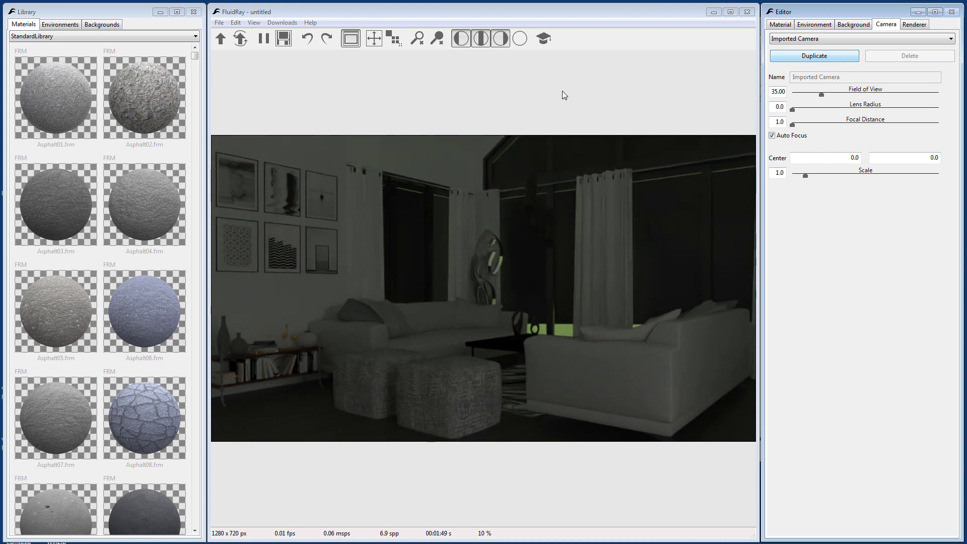
Light the scene with GreenwichPark, then replace it with the Night HDR environment
{"action": "left_click", "coordinate": [64, 27]}
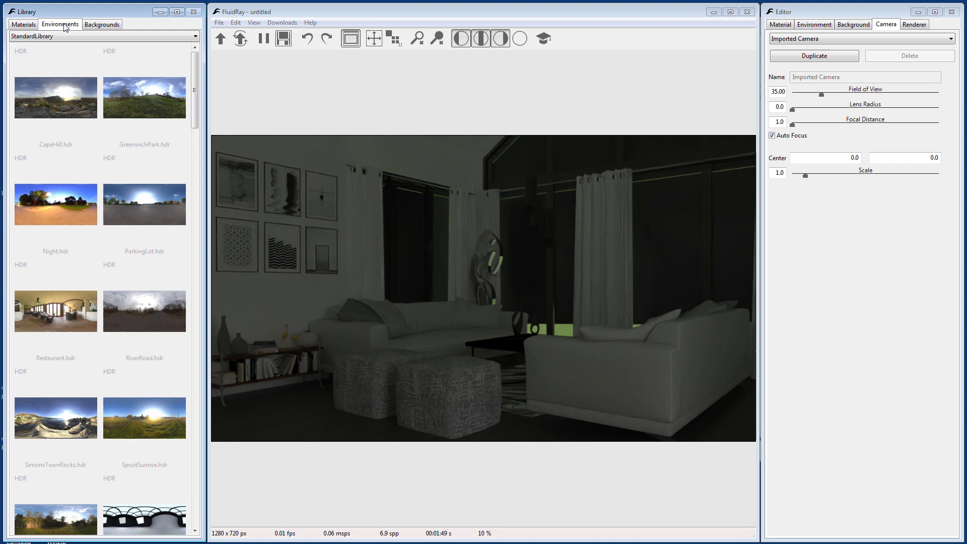
{"action": "left_click_drag", "start_coordinate": [145, 120], "coordinate": [647, 256]}
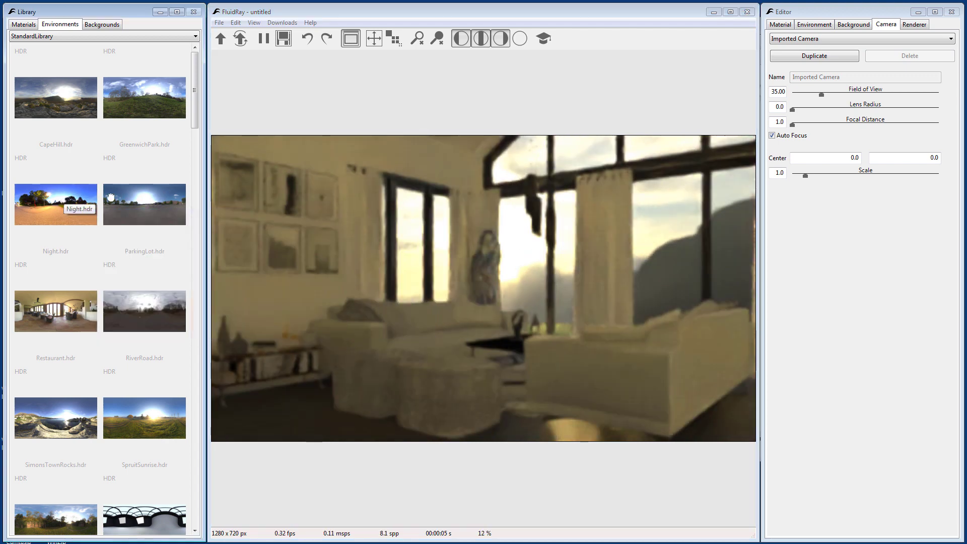
{"action": "left_click_drag", "start_coordinate": [60, 204], "coordinate": [415, 251]}
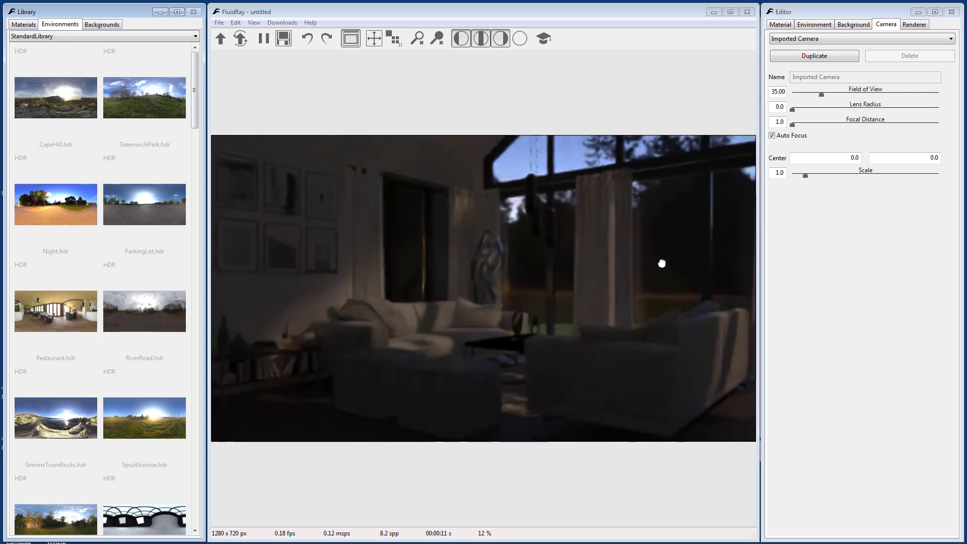
Set the environment rotation to 353.5 and gain to 2.000
{"action": "left_click", "coordinate": [814, 25]}
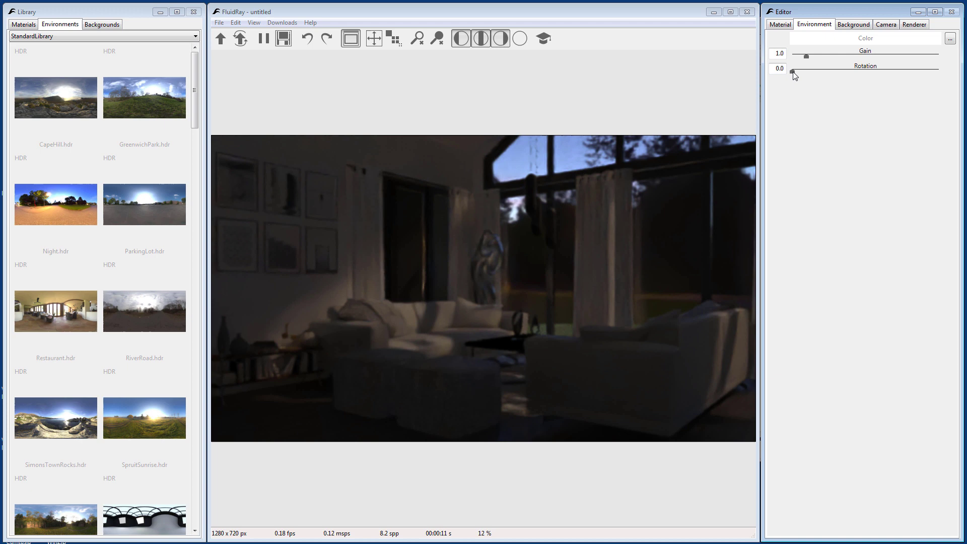
{"action": "left_click_drag", "start_coordinate": [793, 72], "coordinate": [939, 84]}
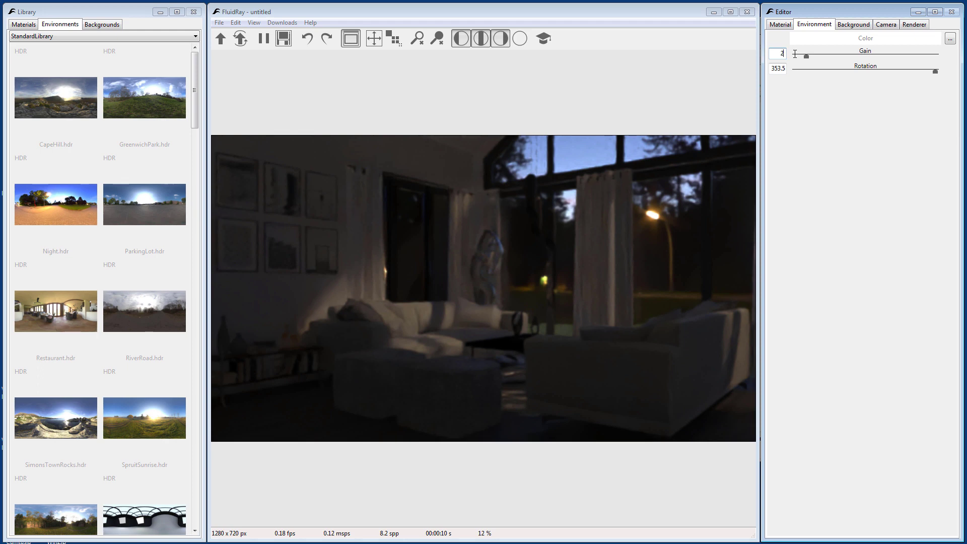
{"action": "key", "text": "Return"}
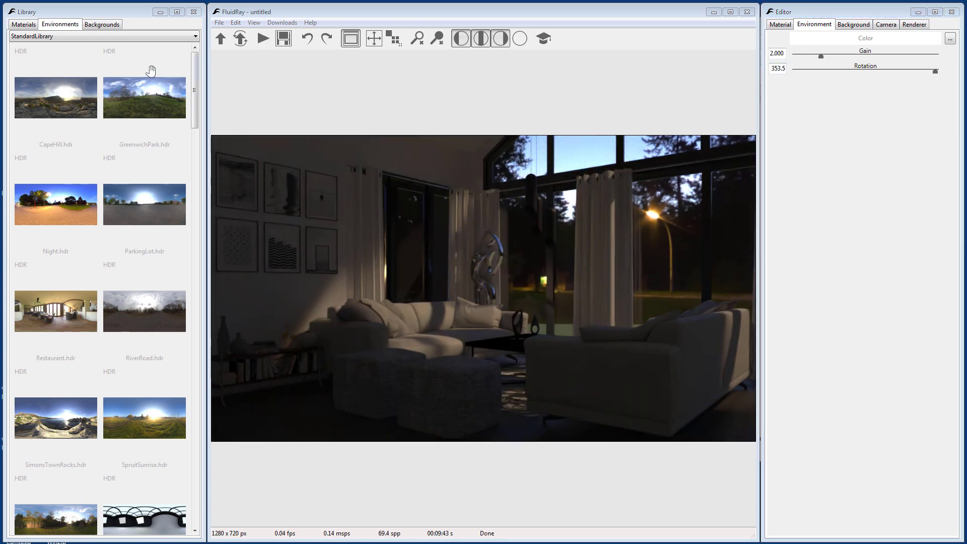
{"action": "left_click", "coordinate": [24, 25]}
Load the Fabric materials and apply Fabric03 to the right sofa
{"action": "left_click", "coordinate": [39, 37]}
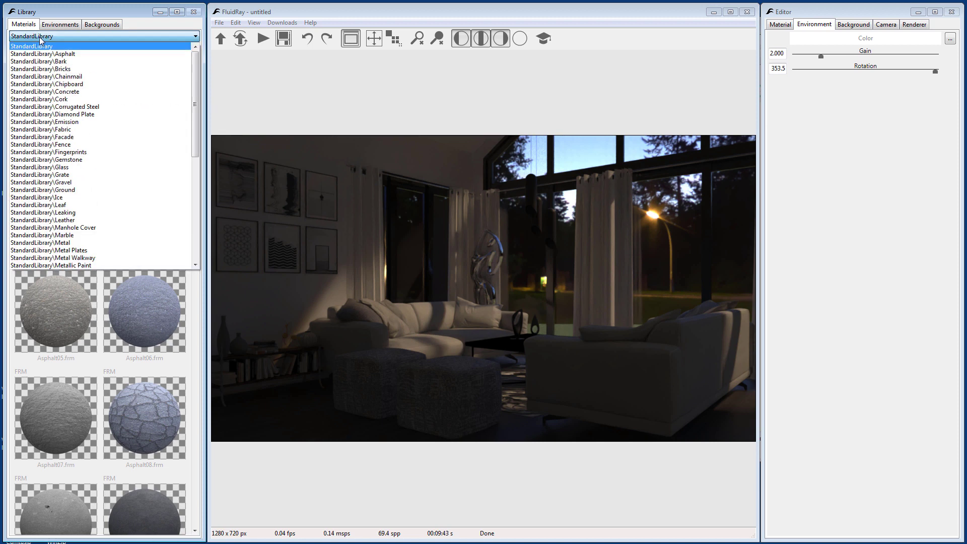
{"action": "left_click", "coordinate": [72, 132]}
{"action": "left_click", "coordinate": [71, 133]}
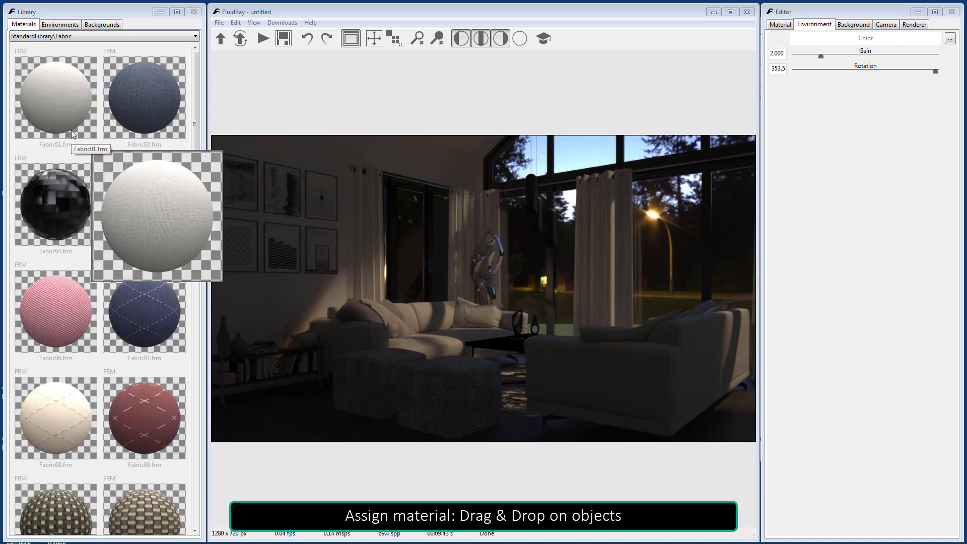
{"action": "left_click_drag", "start_coordinate": [124, 101], "coordinate": [580, 375]}
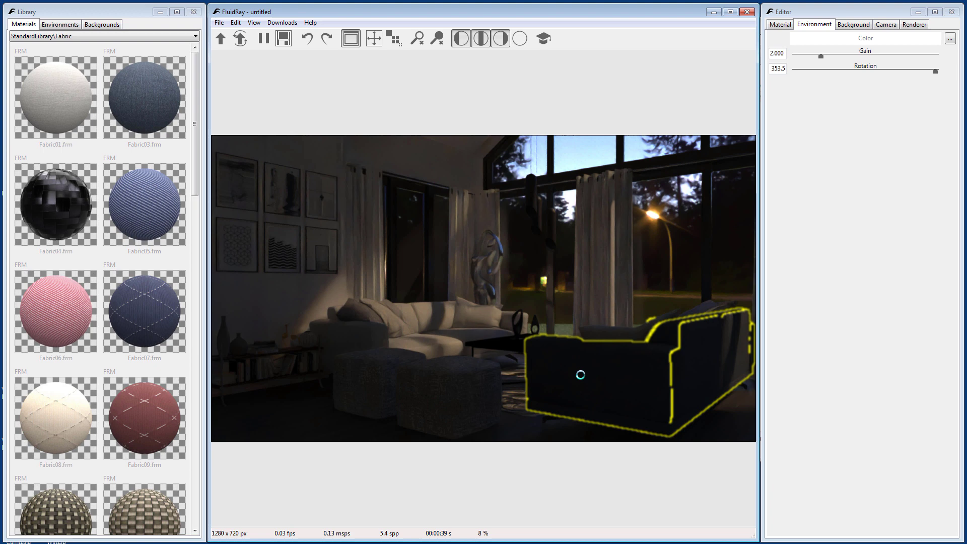
Select the left sofa by same material and assign Fabric03 to it
{"action": "left_click", "coordinate": [441, 342], "text": "shift"}
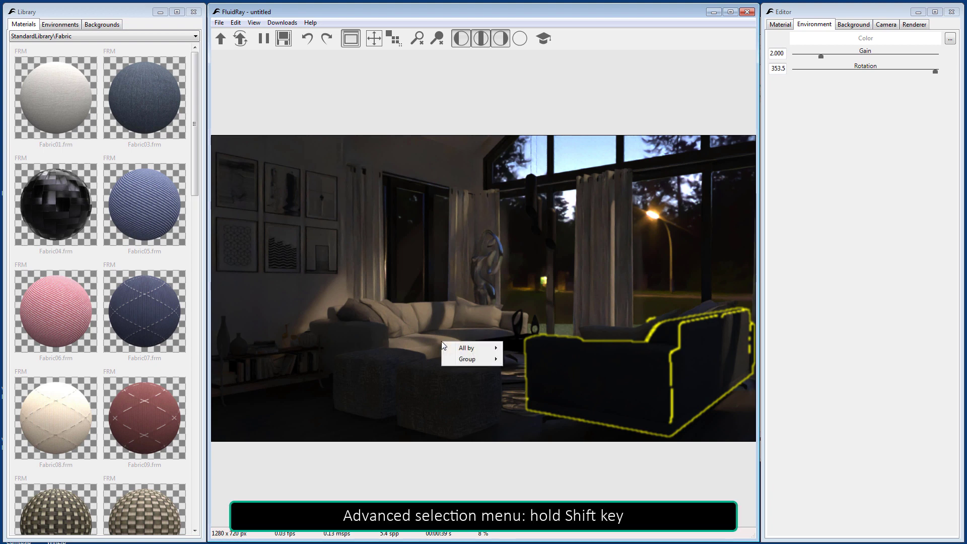
{"action": "mouse_move", "coordinate": [464, 349]}
{"action": "left_click", "coordinate": [517, 349]}
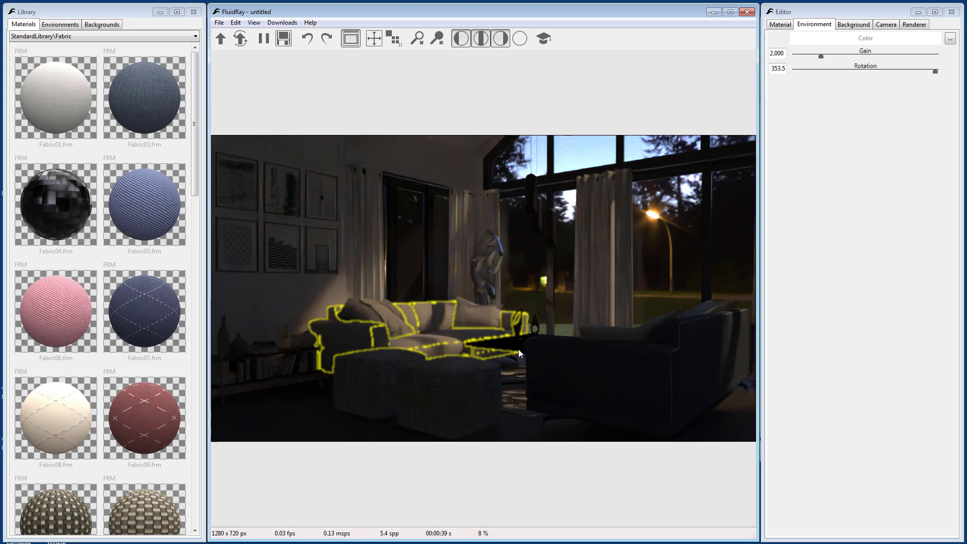
{"action": "right_click", "coordinate": [137, 105]}
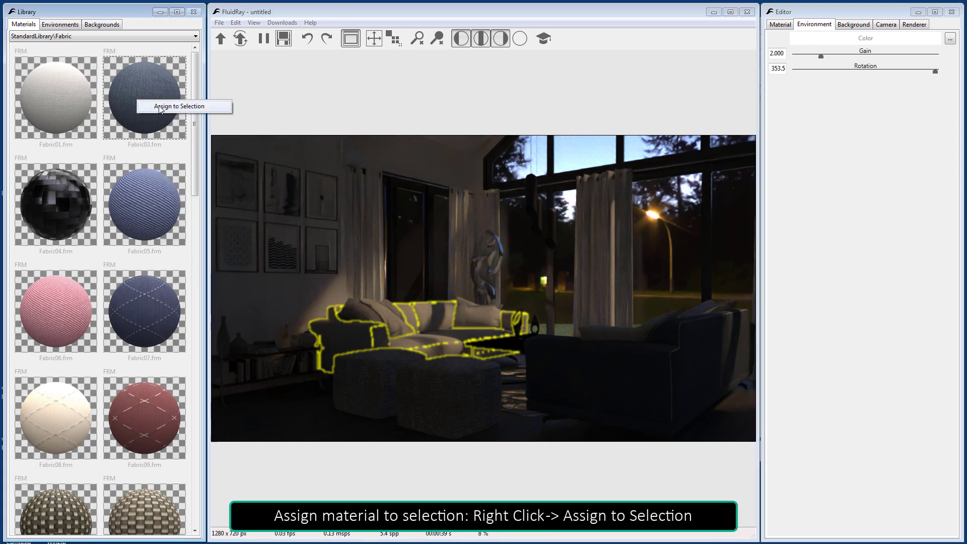
{"action": "left_click", "coordinate": [159, 107]}
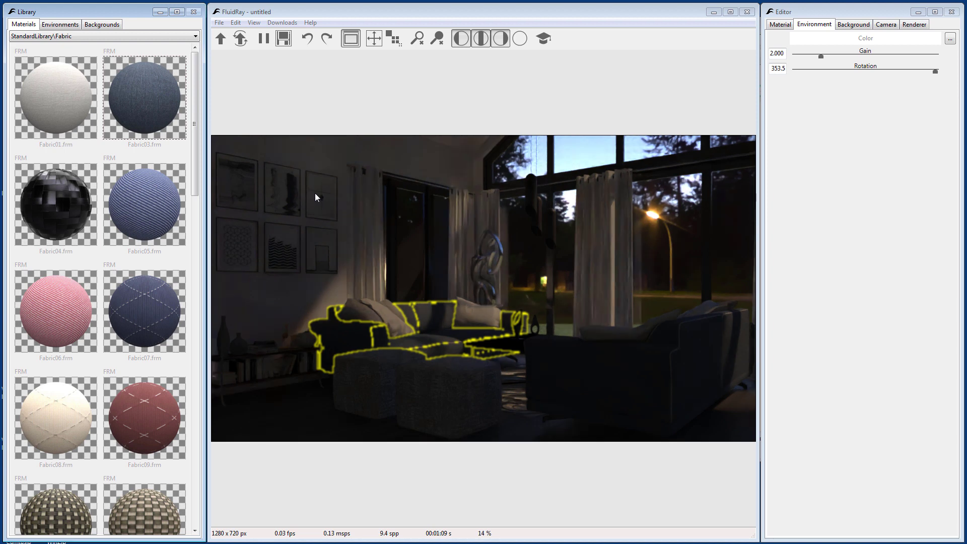
Select the pillows sharing one material and assign them pink Fabric06
{"action": "right_click", "coordinate": [389, 315]}
{"action": "mouse_move", "coordinate": [409, 322]}
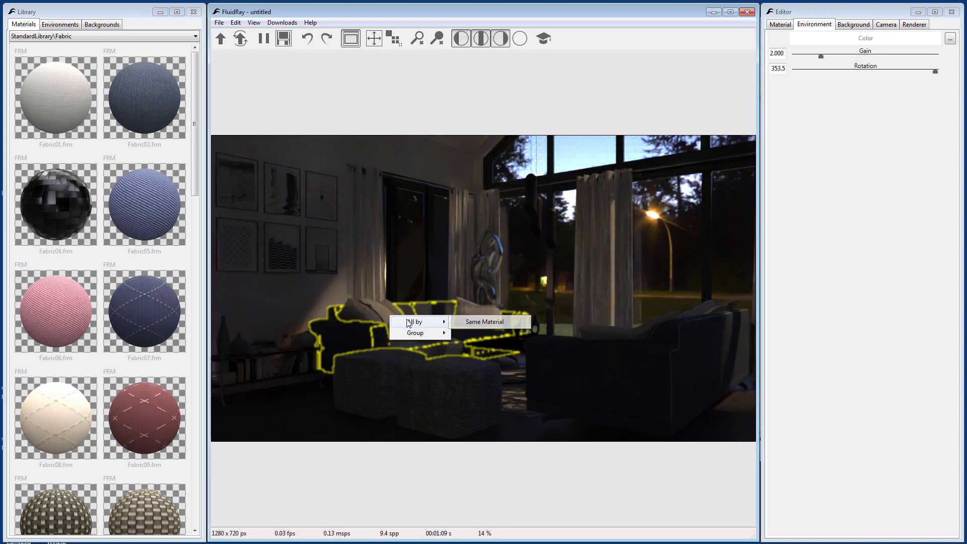
{"action": "left_click", "coordinate": [467, 322]}
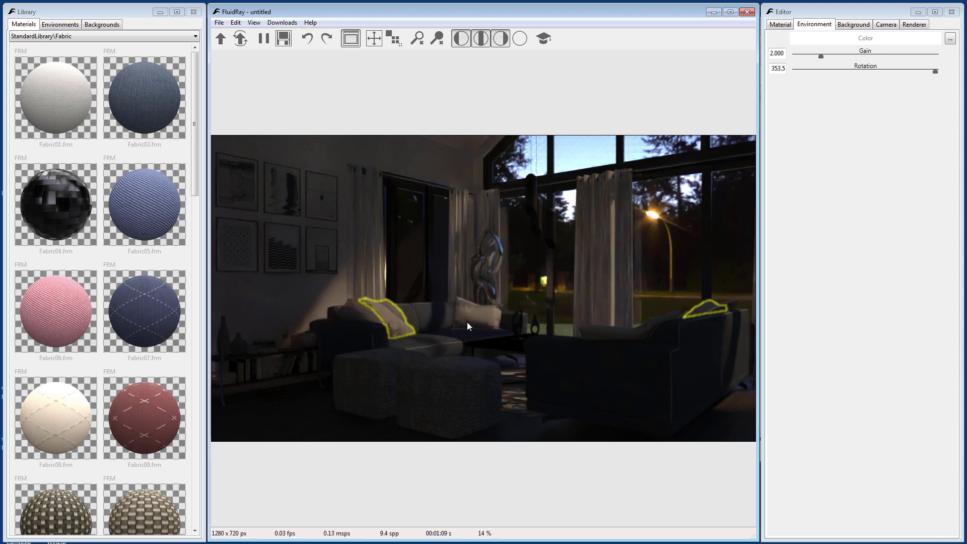
{"action": "right_click", "coordinate": [58, 305]}
{"action": "left_click", "coordinate": [76, 310]}
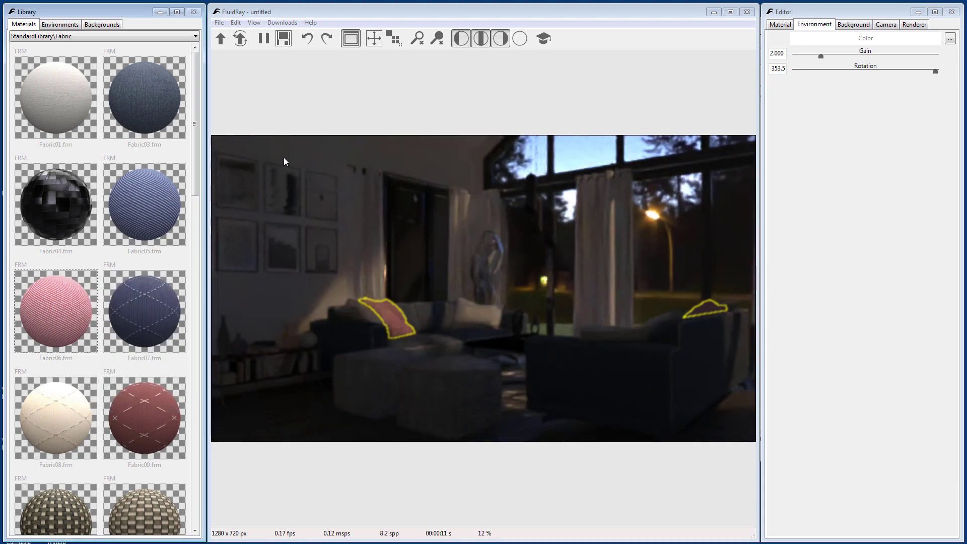
Add the middle pillow and assign Fabric06 to all three pillows
{"action": "left_click", "coordinate": [474, 318], "text": "ctrl"}
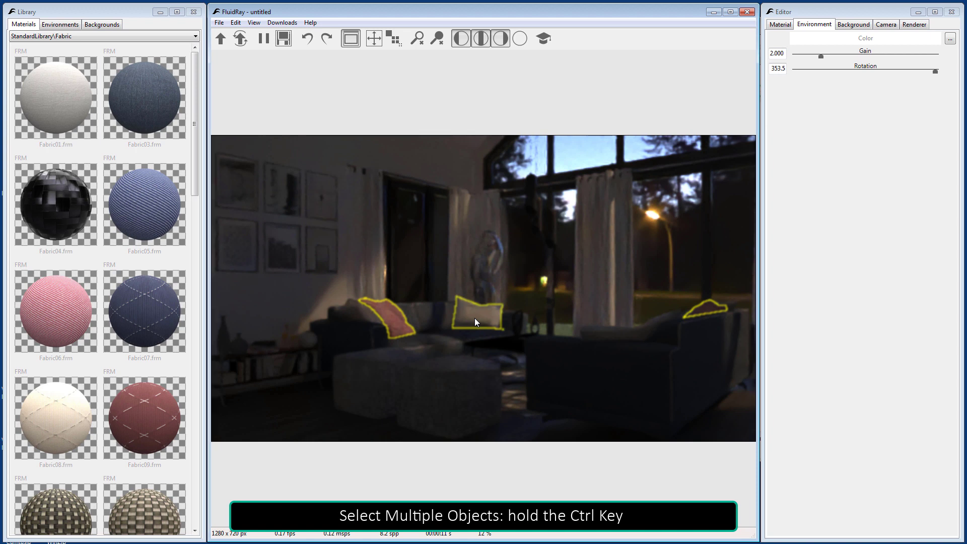
{"action": "left_click", "coordinate": [62, 319]}
{"action": "right_click", "coordinate": [62, 318]}
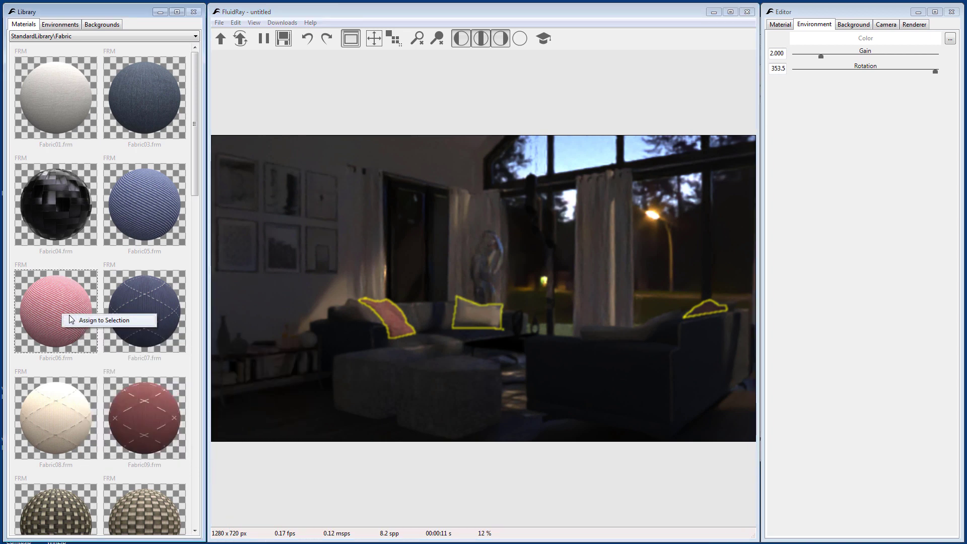
{"action": "left_click", "coordinate": [78, 320]}
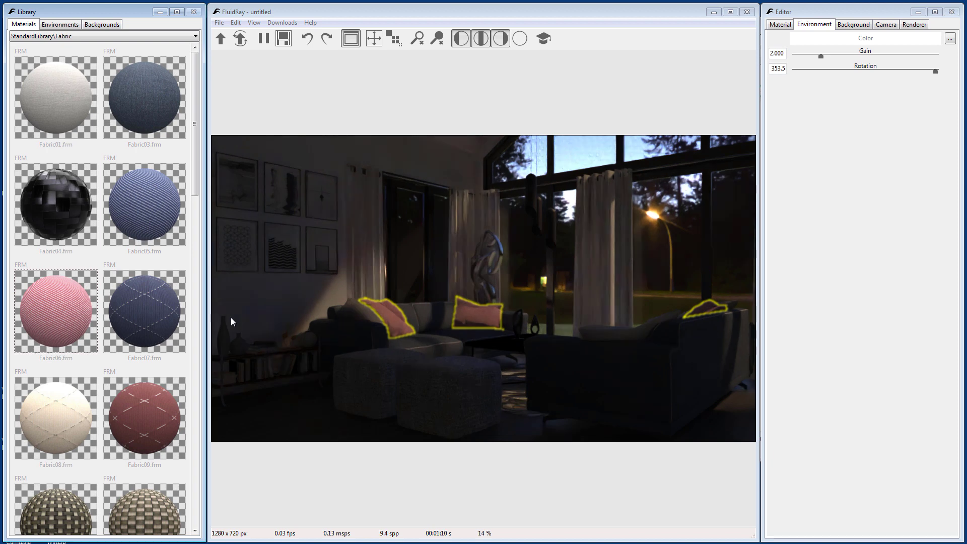
Set the pillow material's texture Size to 10 by 10
{"action": "left_click", "coordinate": [782, 25]}
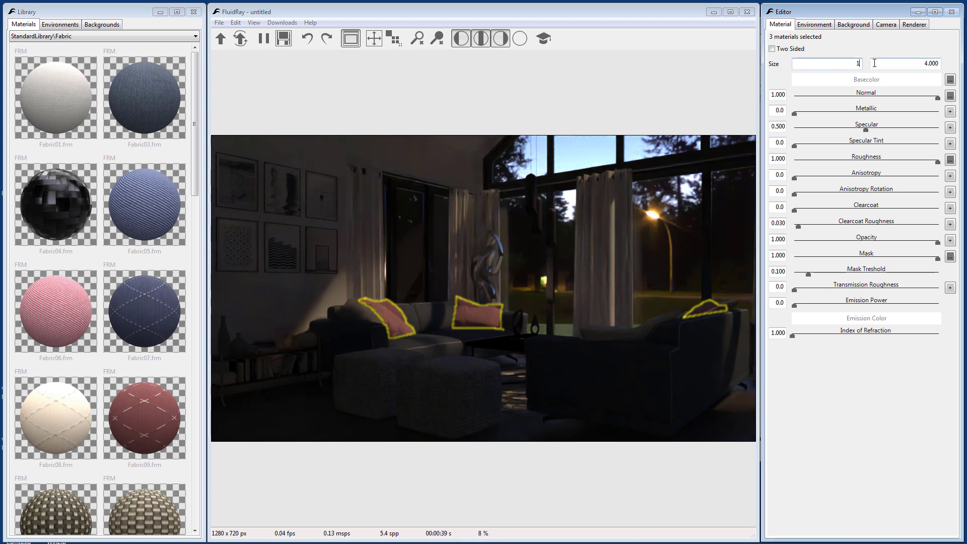
{"action": "double_click", "coordinate": [856, 64]}
{"action": "key", "text": "Tab"}
{"action": "type", "text": "10"}
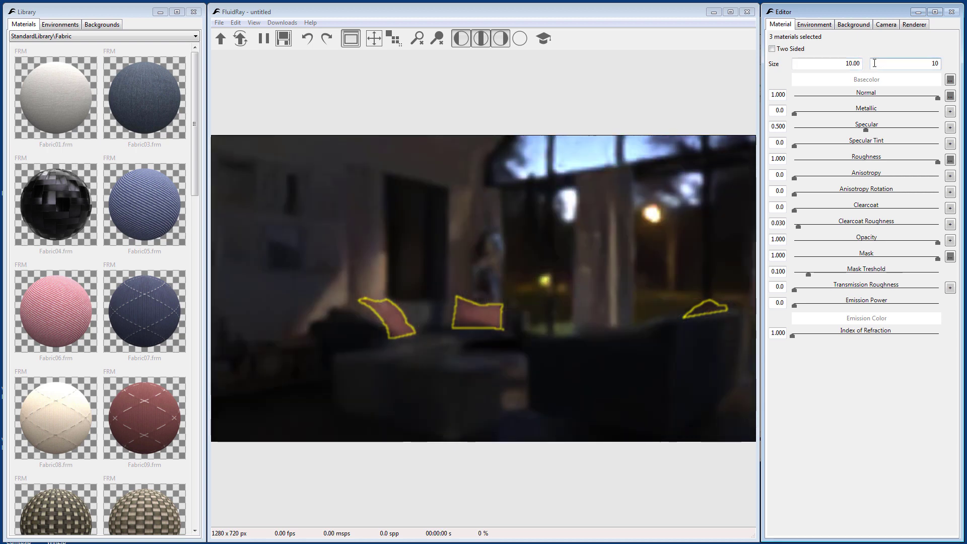
{"action": "key", "text": "Return"}
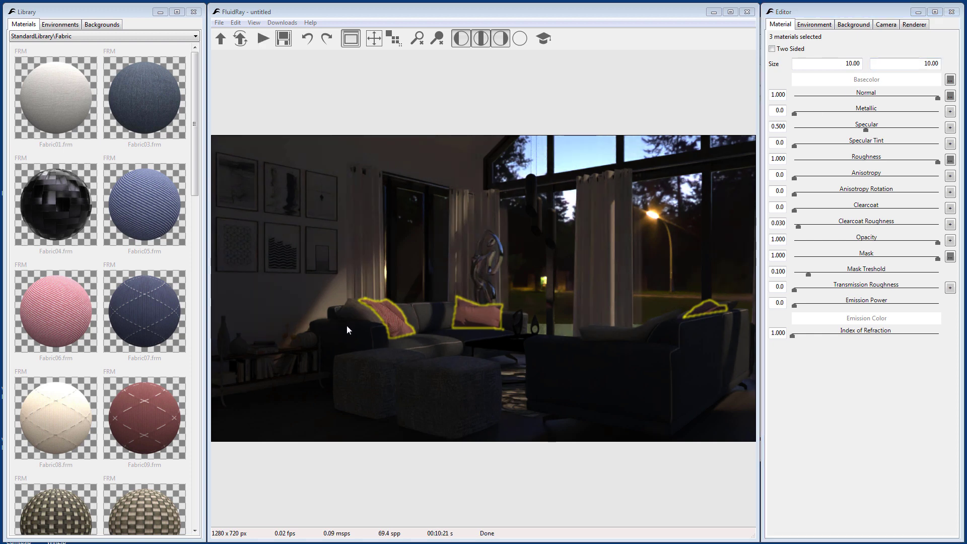
Assign the Carbon Arc emission material to the small lamp by the bookshelf
{"action": "left_click", "coordinate": [305, 344]}
{"action": "mouse_move", "coordinate": [51, 74]}
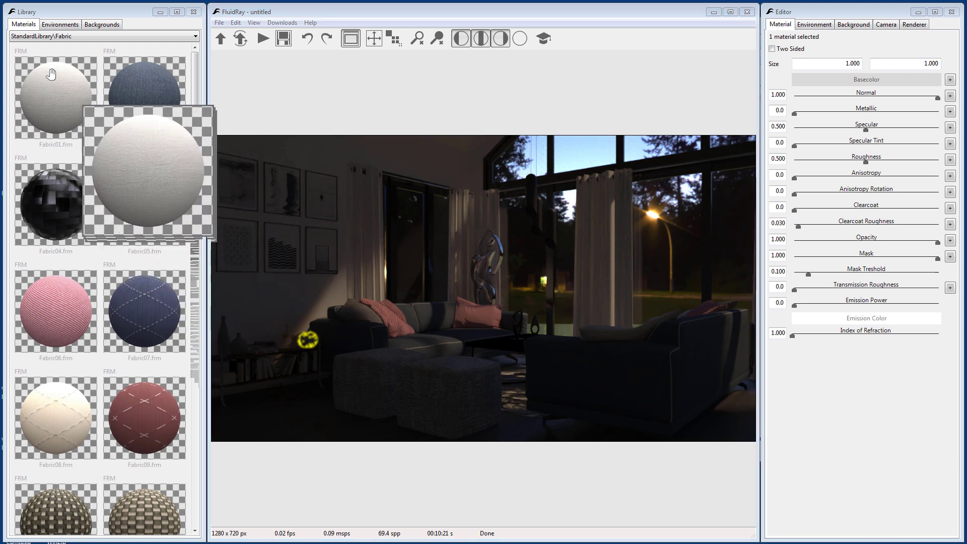
{"action": "left_click", "coordinate": [50, 37]}
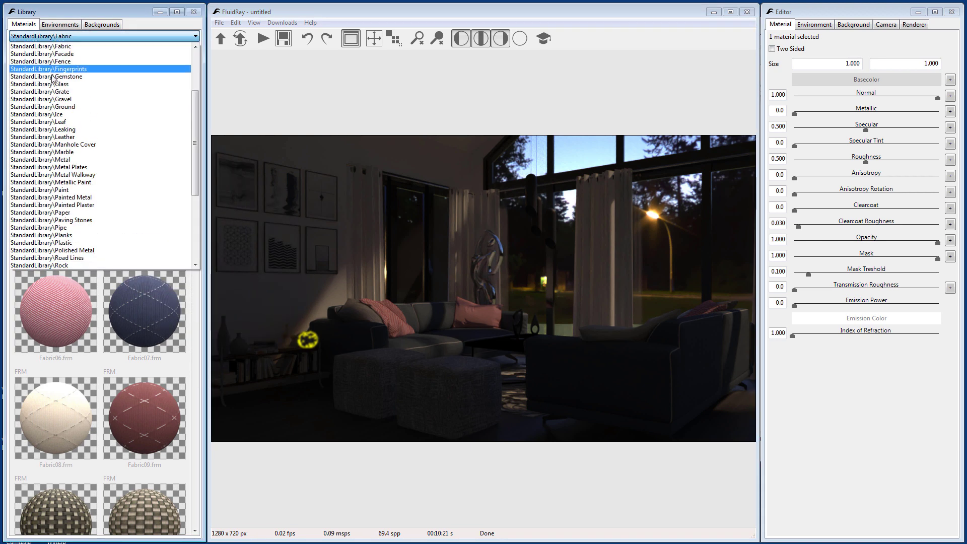
{"action": "scroll", "coordinate": [56, 91], "scroll_direction": "up", "scroll_amount": 1}
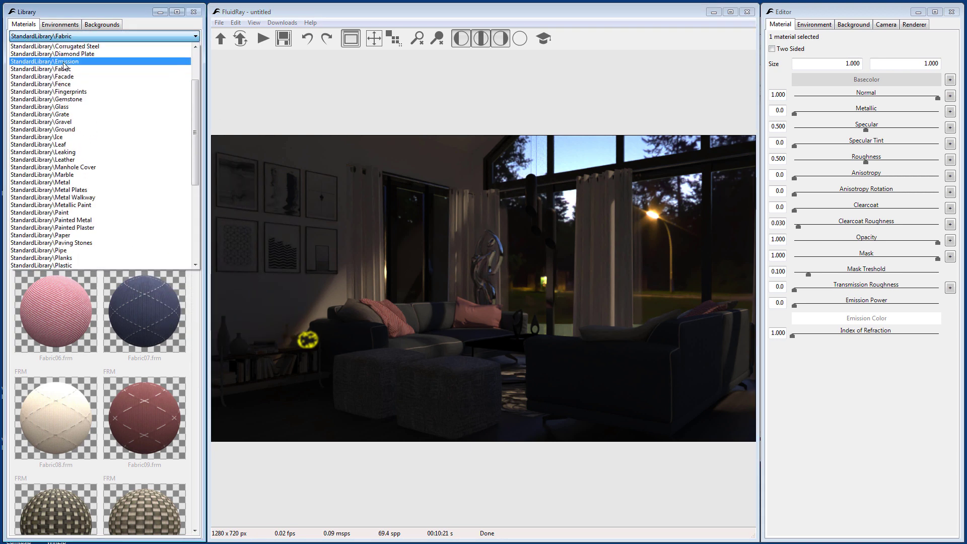
{"action": "left_click", "coordinate": [63, 61]}
{"action": "mouse_move", "coordinate": [59, 112]}
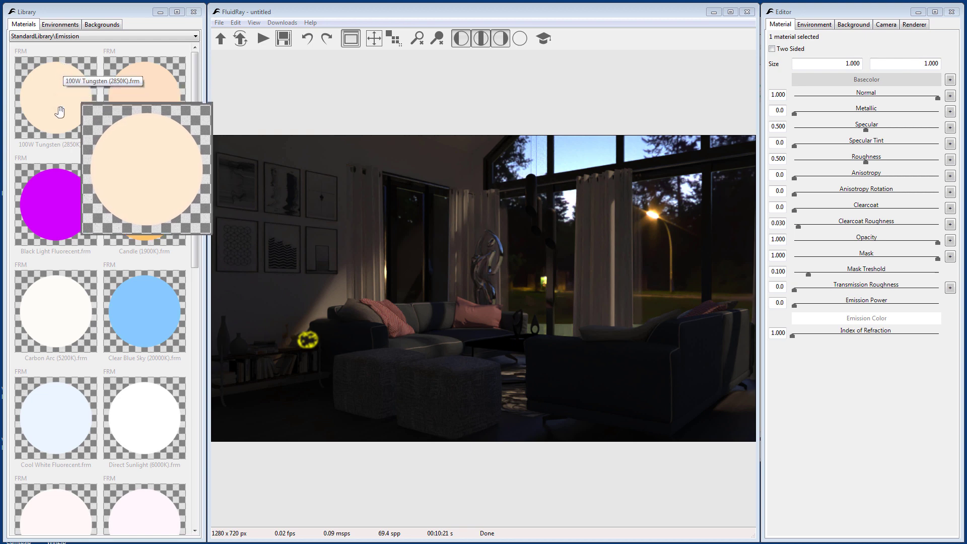
{"action": "right_click", "coordinate": [58, 309]}
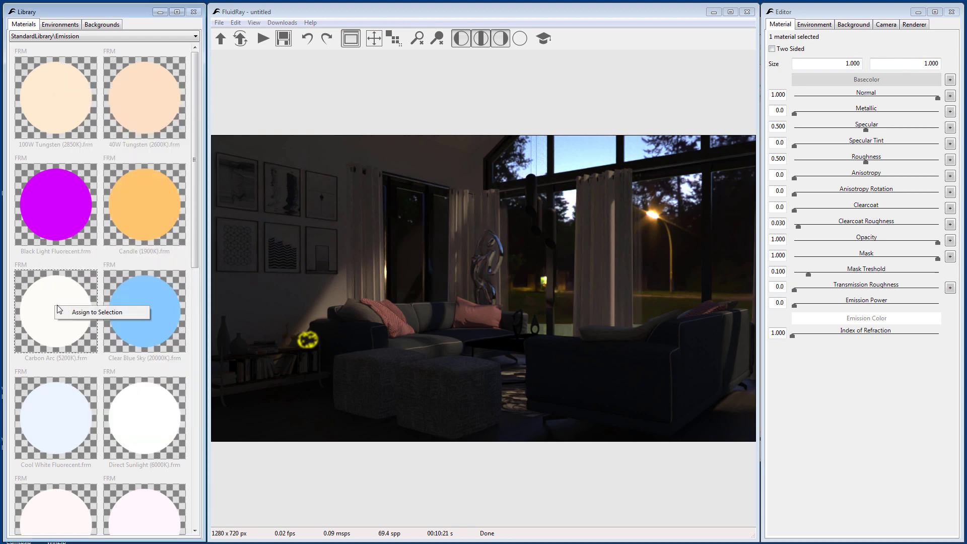
{"action": "left_click", "coordinate": [81, 312]}
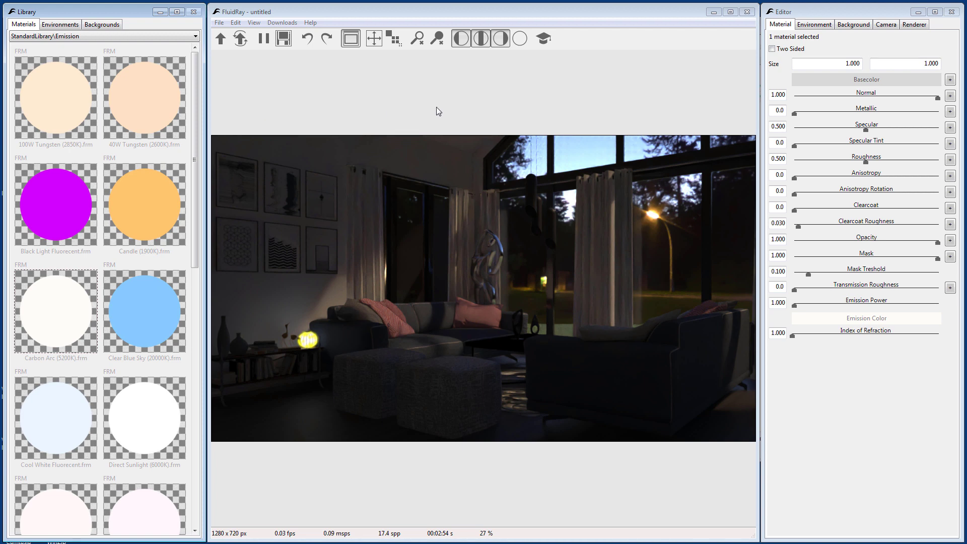
Set the lamp's Emission Power to 2
{"action": "left_click", "coordinate": [772, 304]}
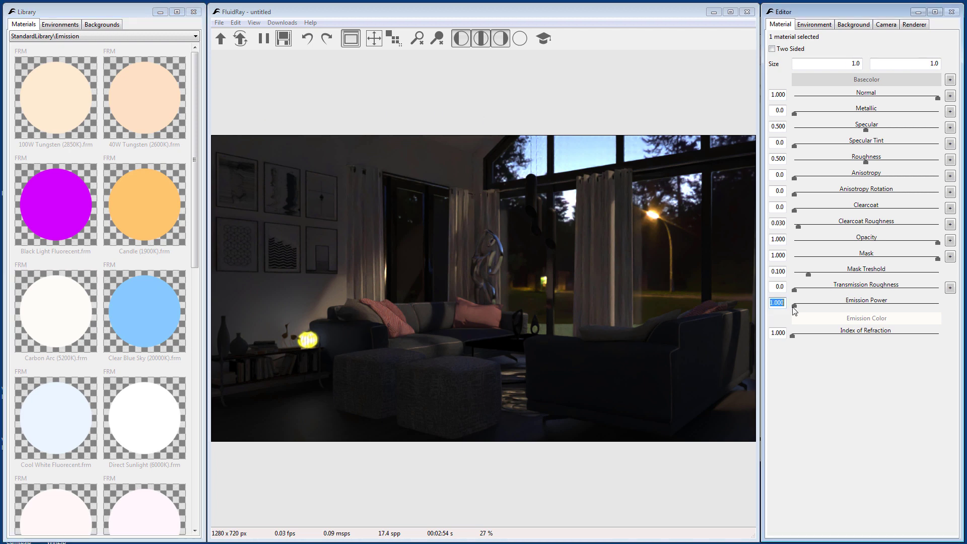
{"action": "type", "text": "2"}
{"action": "key", "text": "Return"}
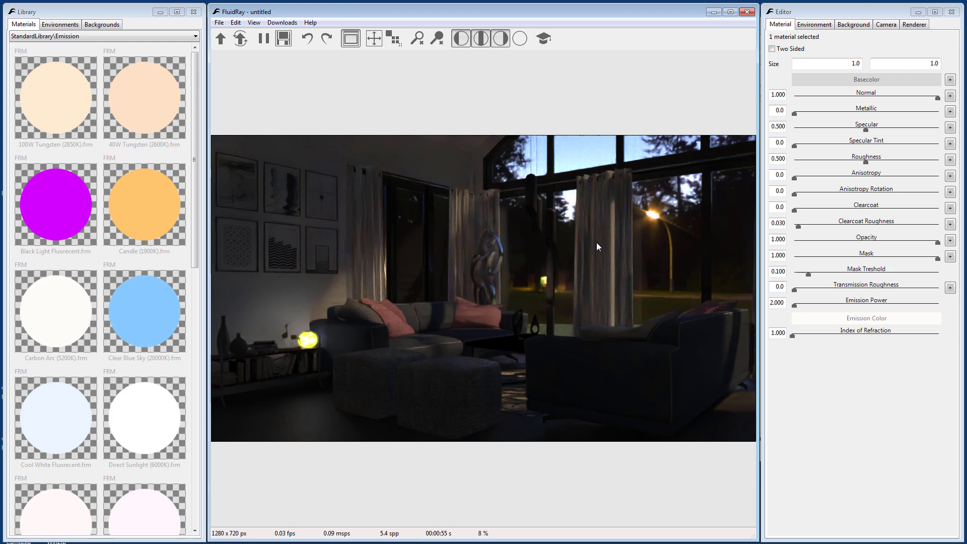
Select all pendant lamp shades by shared material and hide them
{"action": "left_click", "coordinate": [533, 198]}
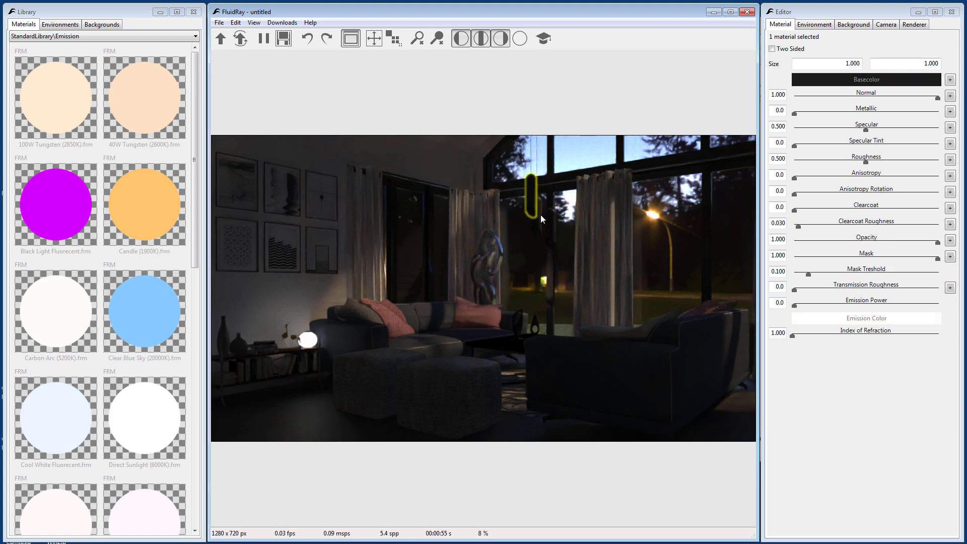
{"action": "right_click", "coordinate": [540, 215]}
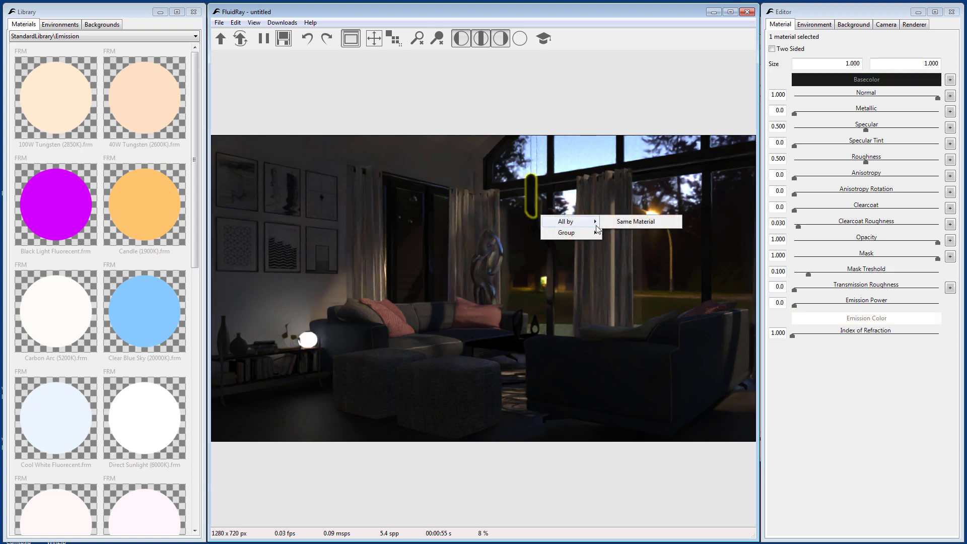
{"action": "left_click", "coordinate": [621, 223]}
{"action": "key", "text": "ctrl+h"}
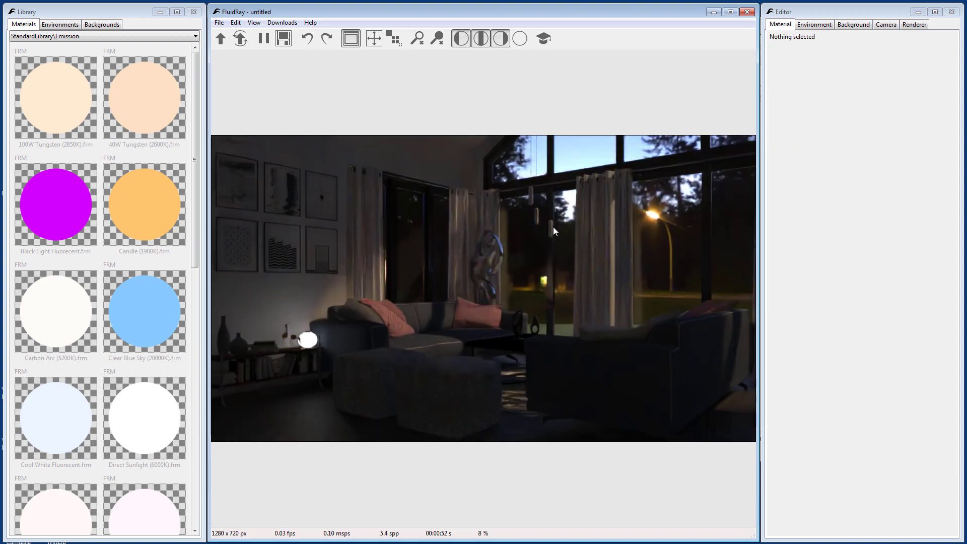
Give the three bulbs Carbon Arc, unhide the shades, and set emission power 318
{"action": "left_click", "coordinate": [552, 228]}
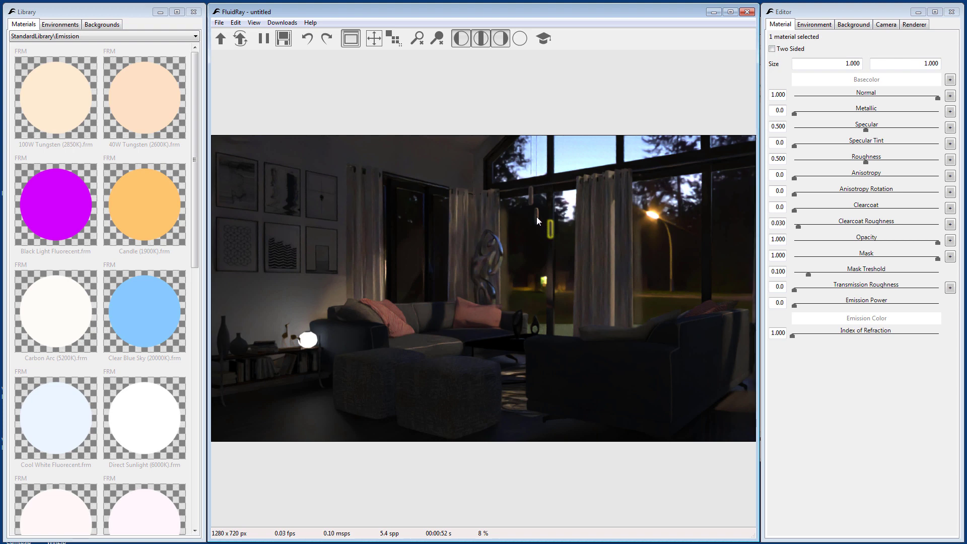
{"action": "left_click", "coordinate": [536, 217], "text": "shift"}
{"action": "left_click", "coordinate": [64, 313]}
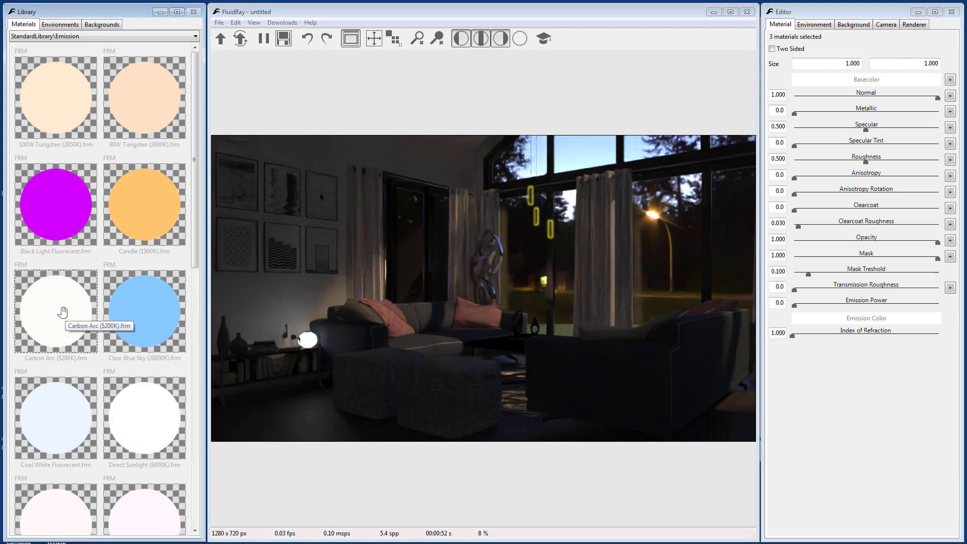
{"action": "right_click", "coordinate": [62, 309]}
{"action": "left_click", "coordinate": [94, 314]}
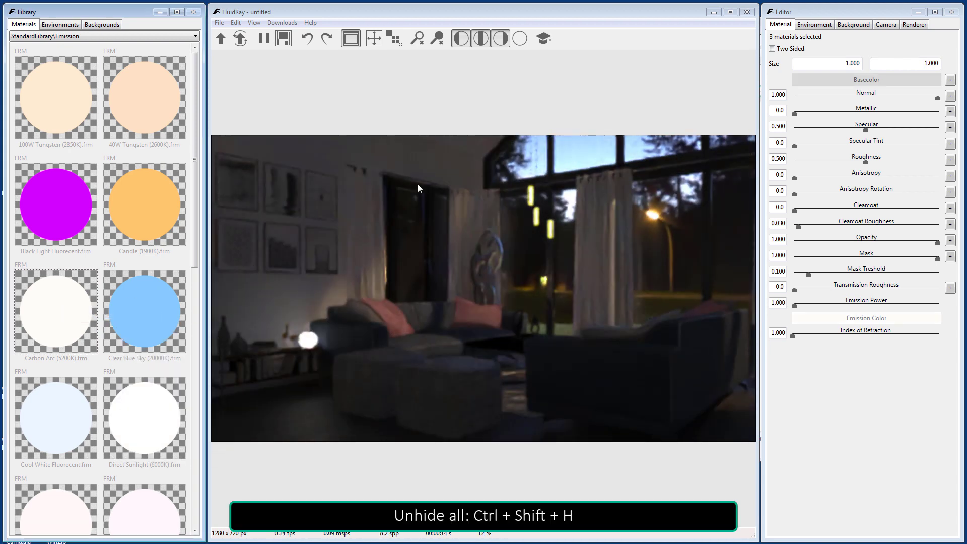
{"action": "key", "text": "ctrl+shift+h"}
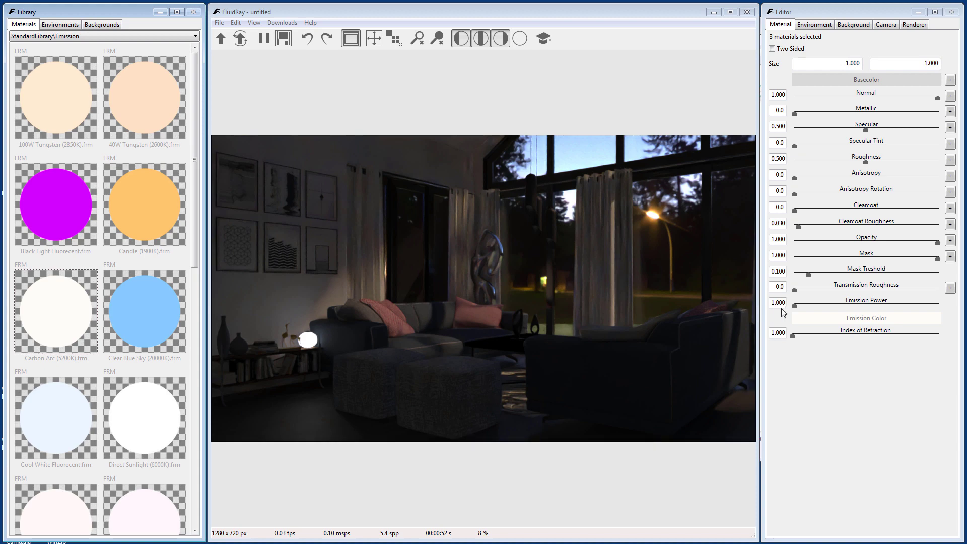
{"action": "left_click_drag", "start_coordinate": [794, 305], "coordinate": [840, 305]}
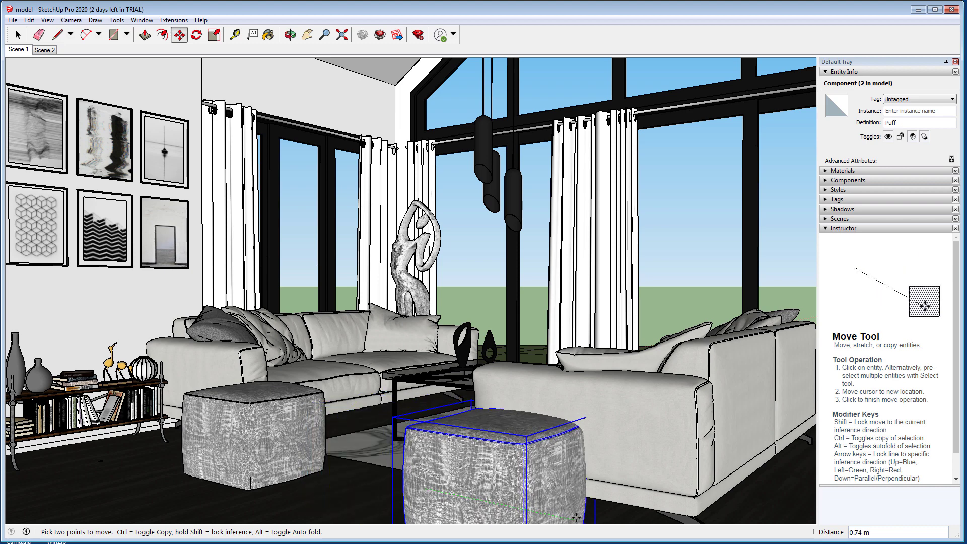
Drop the front ottoman forward, shift the left ottoman further left, and save the SketchUp model
{"action": "left_click", "coordinate": [553, 519]}
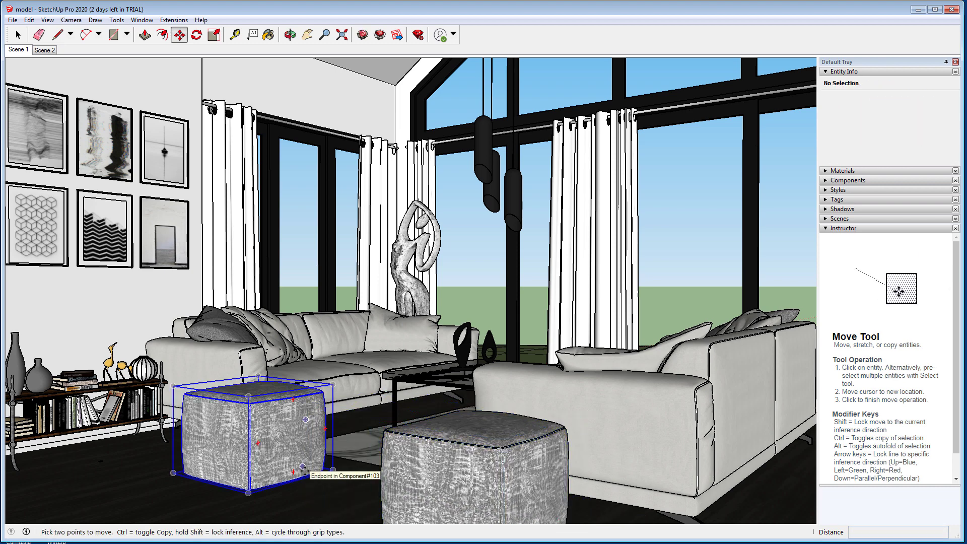
{"action": "left_click", "coordinate": [307, 468]}
{"action": "left_click", "coordinate": [258, 463]}
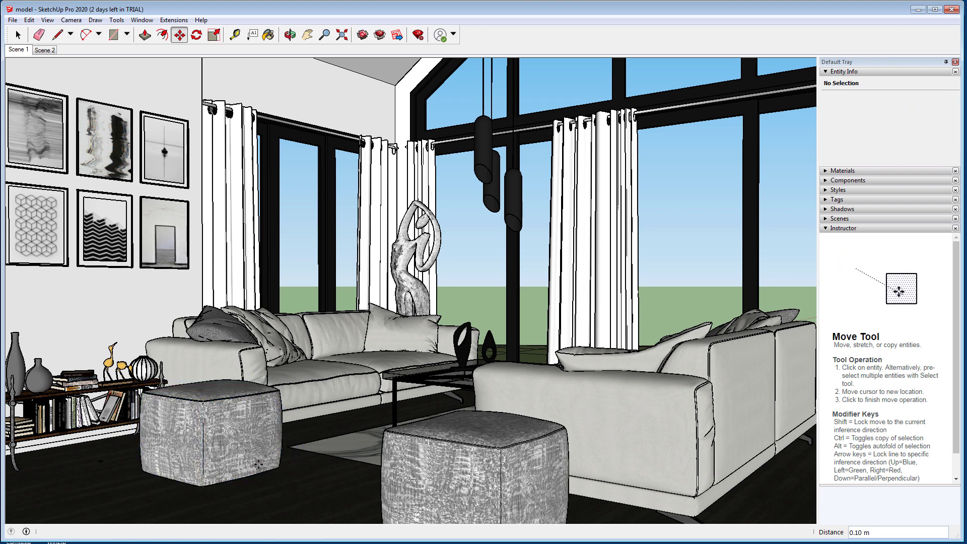
{"action": "left_click", "coordinate": [12, 20]}
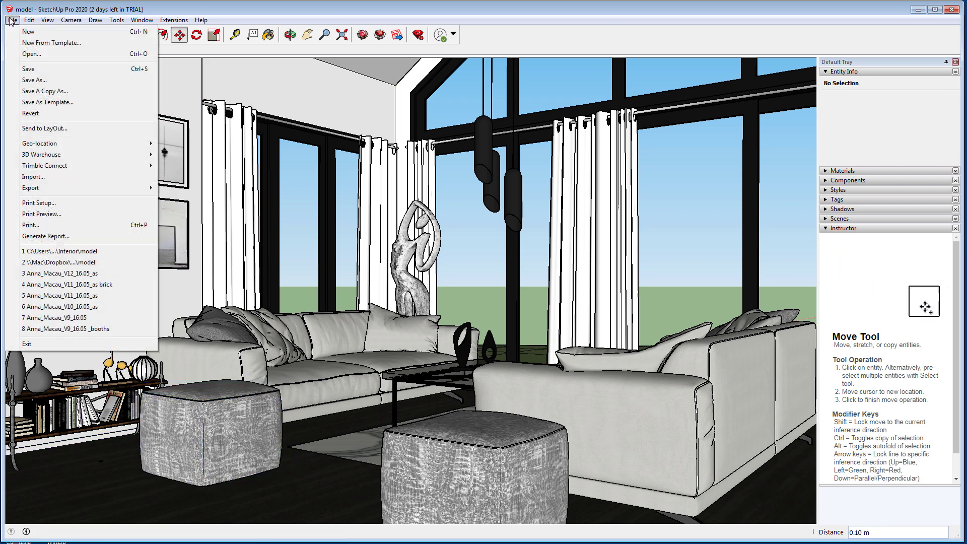
{"action": "left_click", "coordinate": [32, 70]}
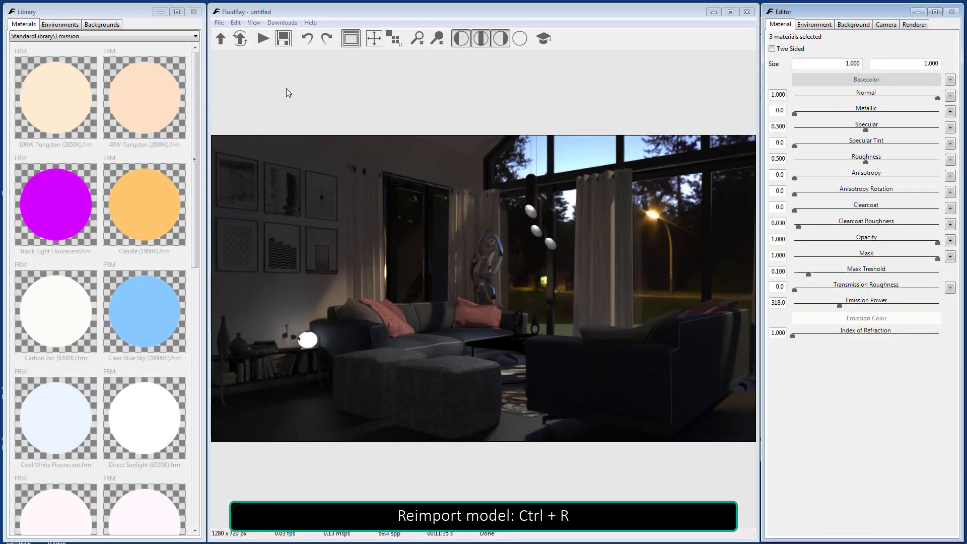
Reimport the saved SketchUp model file into FluidRay
{"action": "left_click", "coordinate": [241, 40]}
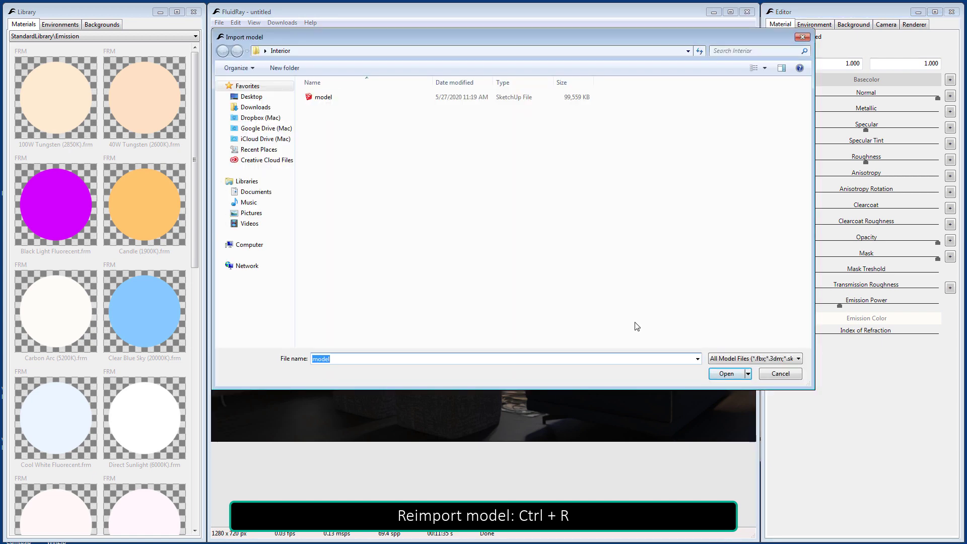
{"action": "left_click", "coordinate": [726, 373]}
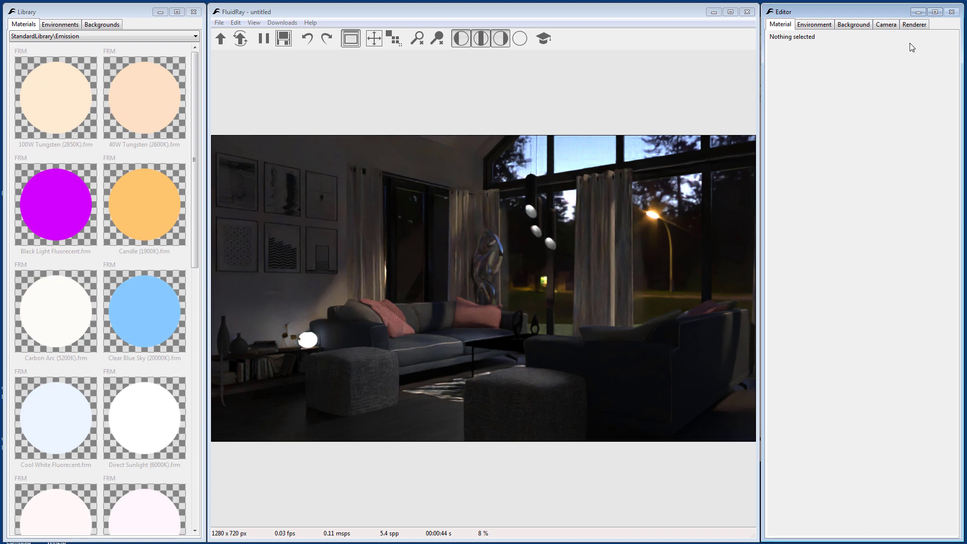
Change the Renderer gain value to 2.000
{"action": "left_click", "coordinate": [915, 28]}
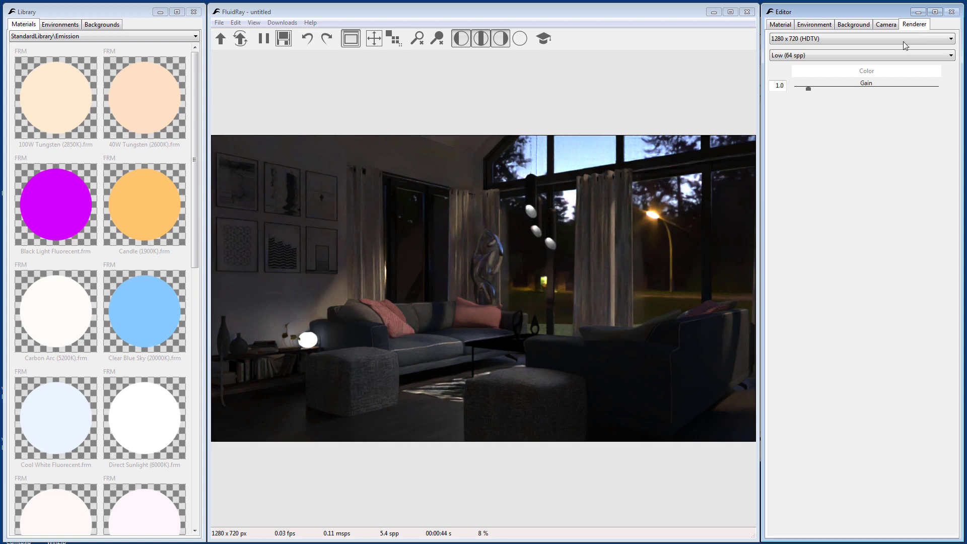
{"action": "left_click_drag", "start_coordinate": [771, 86], "coordinate": [791, 88]}
{"action": "type", "text": "2"}
{"action": "key", "text": "Return"}
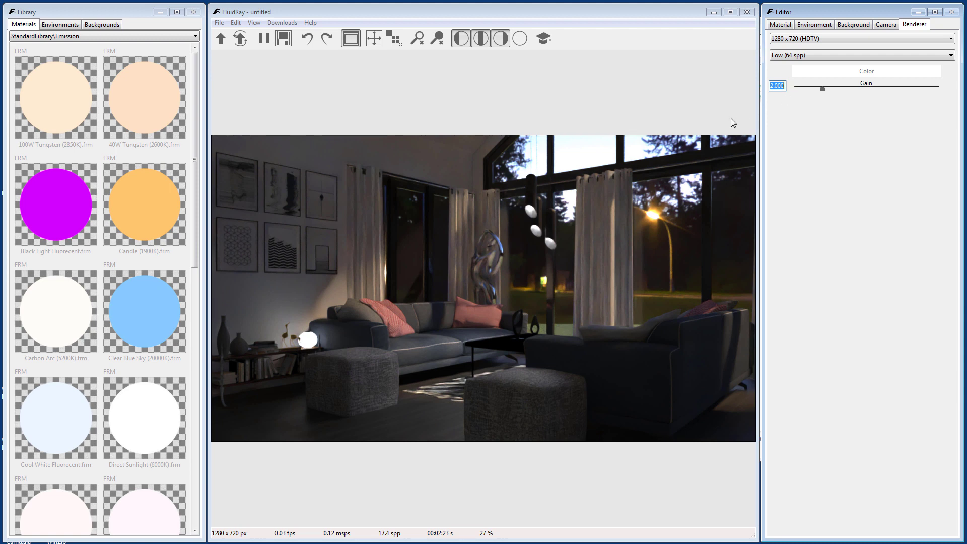
Save the current render as JPEG image 'Interior' via File > Save Image
{"action": "left_click", "coordinate": [216, 23]}
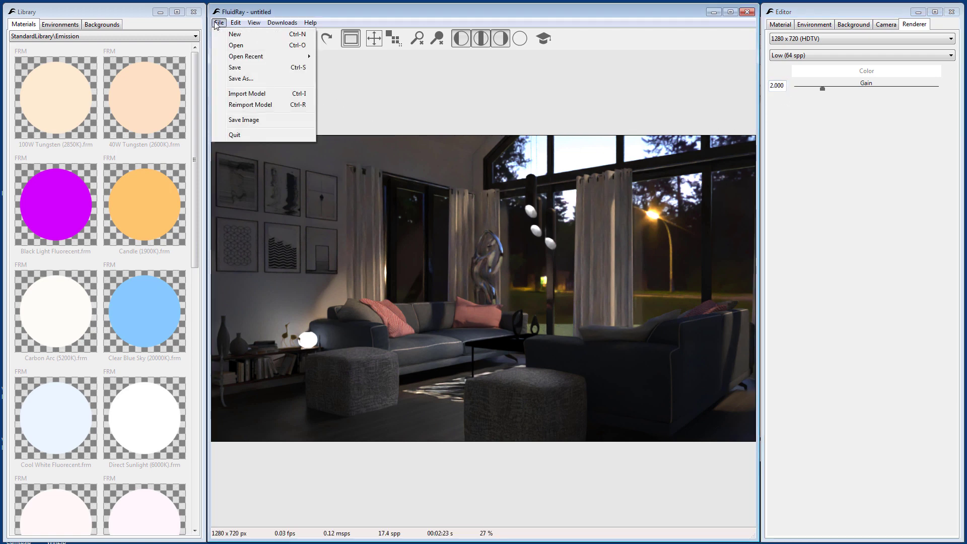
{"action": "left_click", "coordinate": [235, 121]}
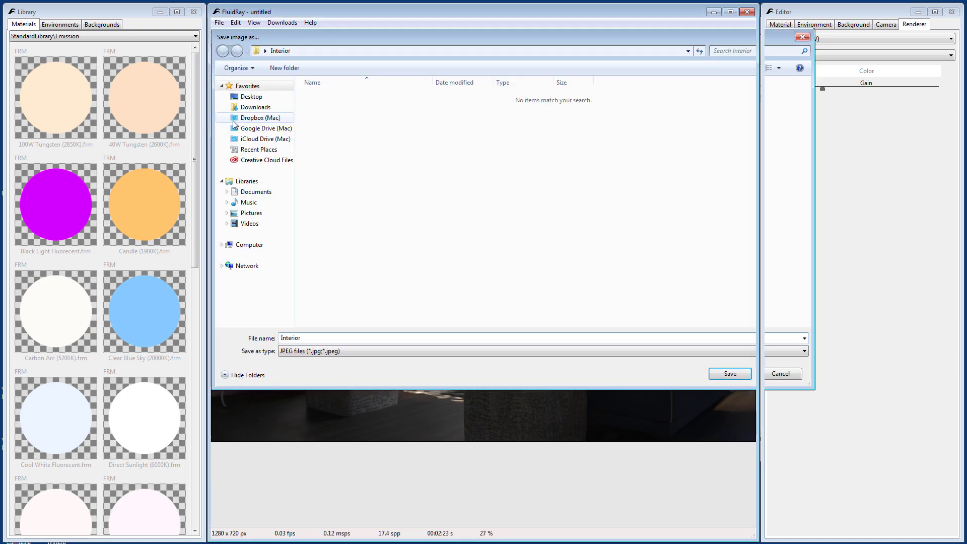
{"action": "key", "text": "Return"}
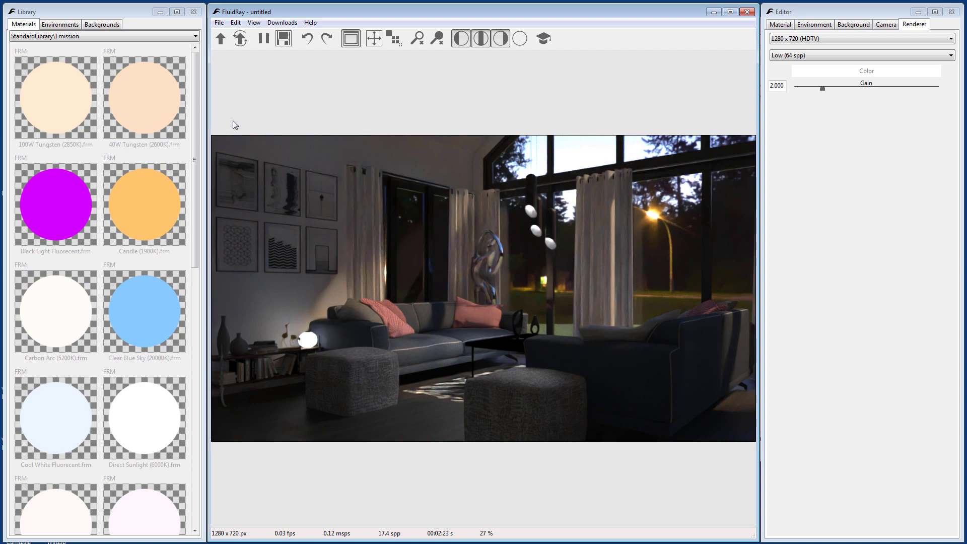